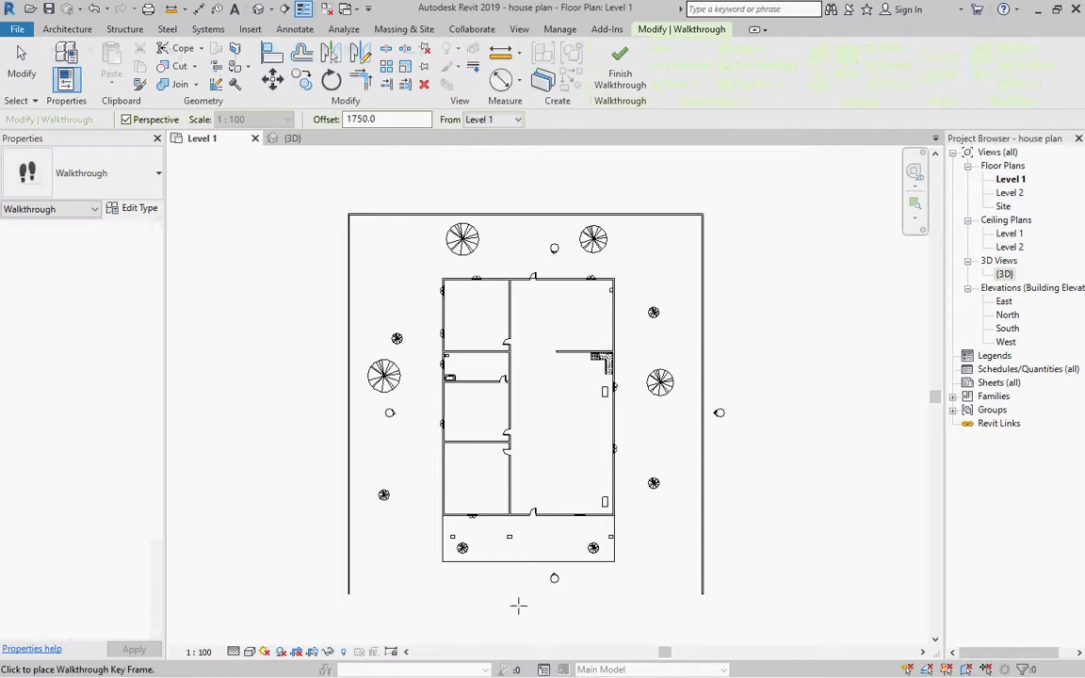
# Place walkthrough key frames clockwise around the outside of the house, starting and ending in front of the porch.
pyautogui.click(537, 601)
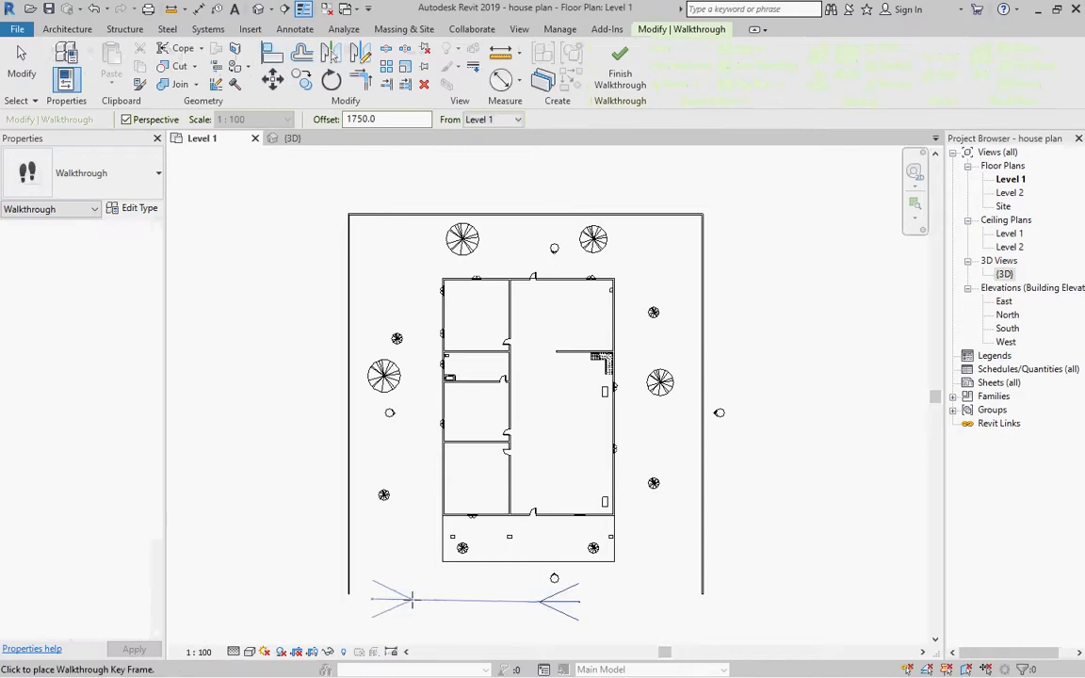
pyautogui.click(396, 594)
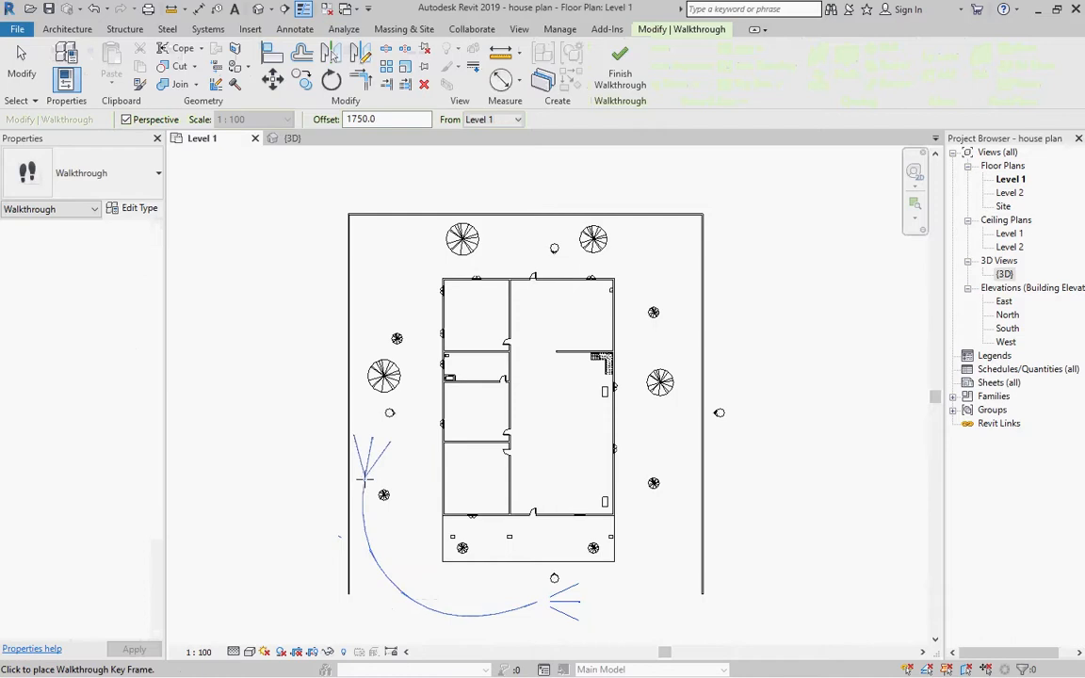
pyautogui.click(376, 275)
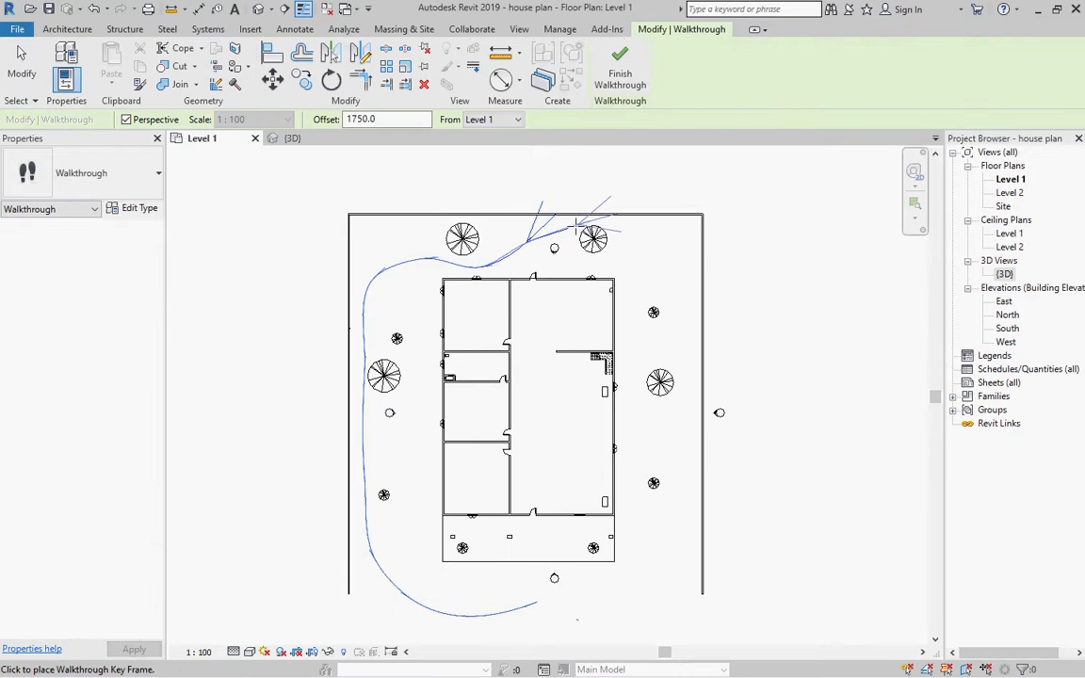
pyautogui.click(627, 265)
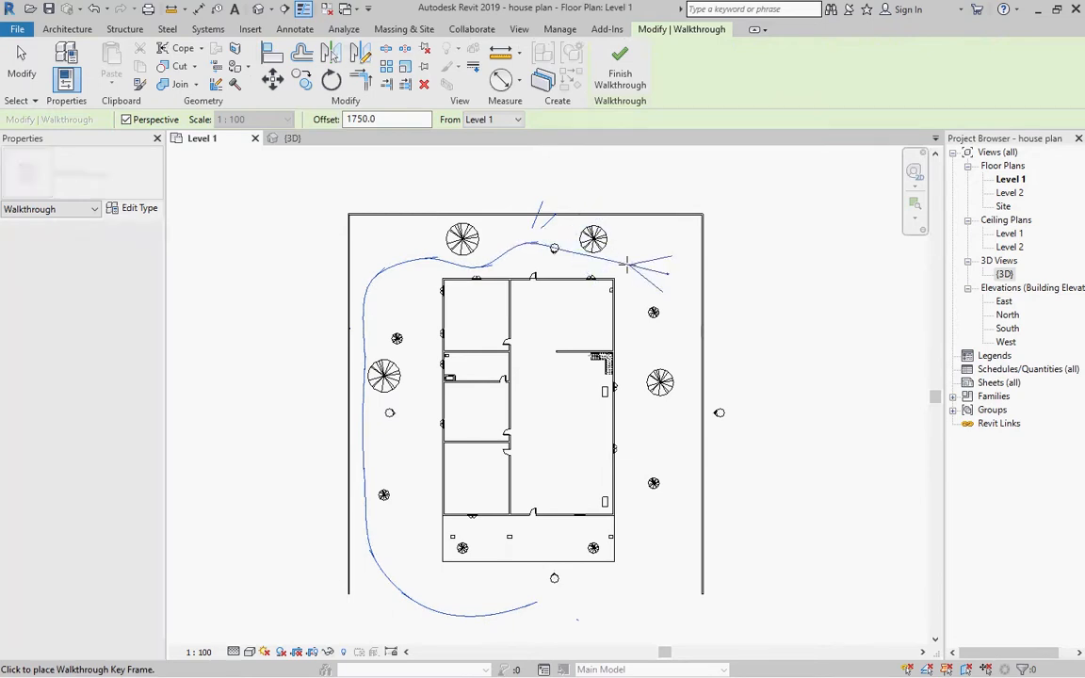
pyautogui.click(684, 322)
pyautogui.click(683, 364)
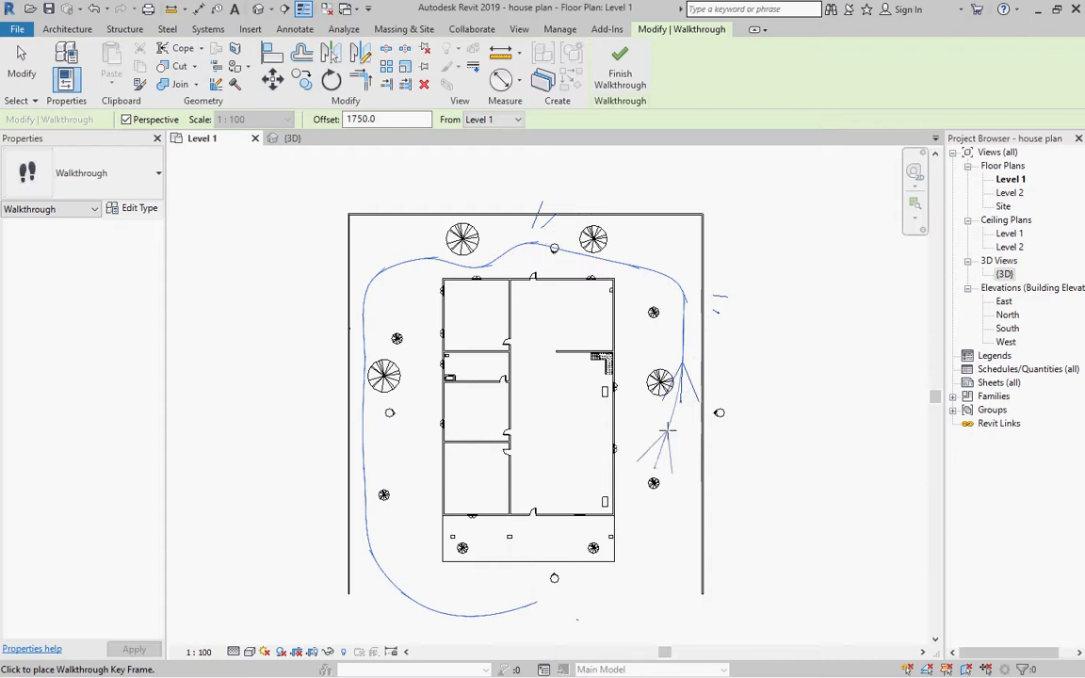
pyautogui.click(668, 432)
pyautogui.click(663, 511)
pyautogui.click(634, 558)
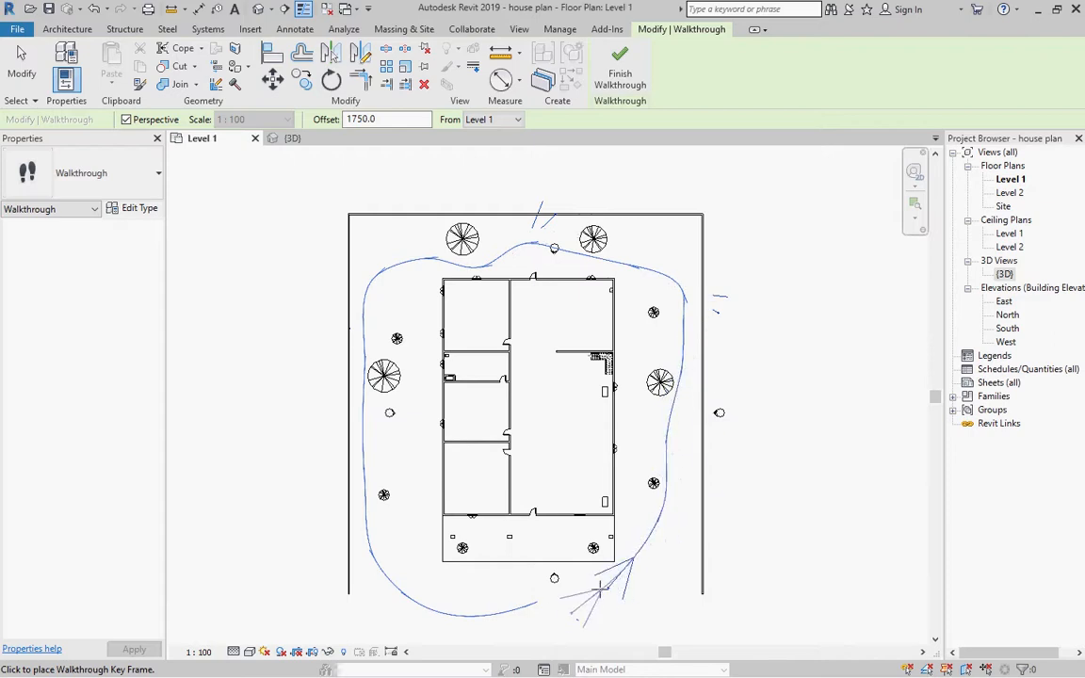
pyautogui.click(546, 601)
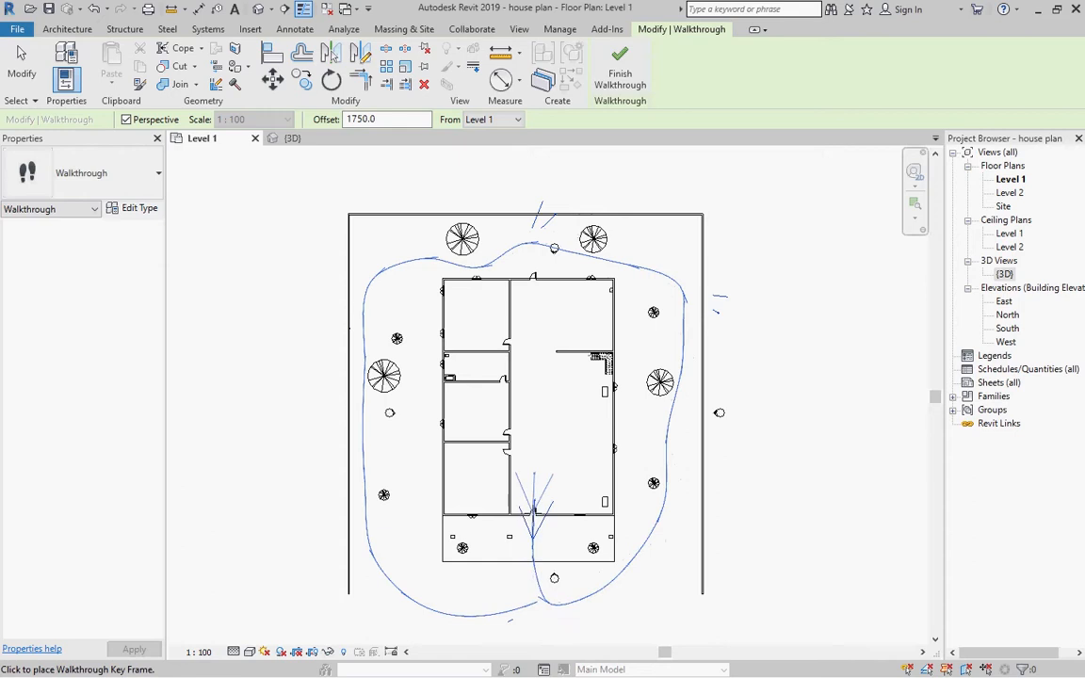
# Continue the walkthrough path through the front door to the rear room, loop back into the large room, and finish the path.
pyautogui.click(534, 508)
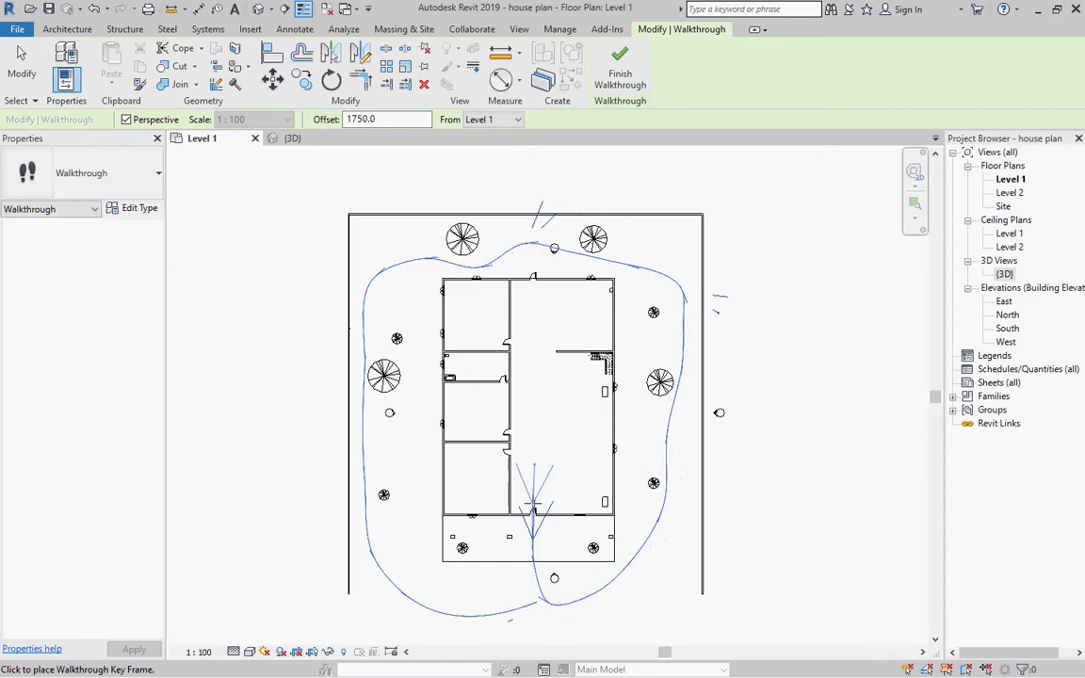
pyautogui.click(544, 432)
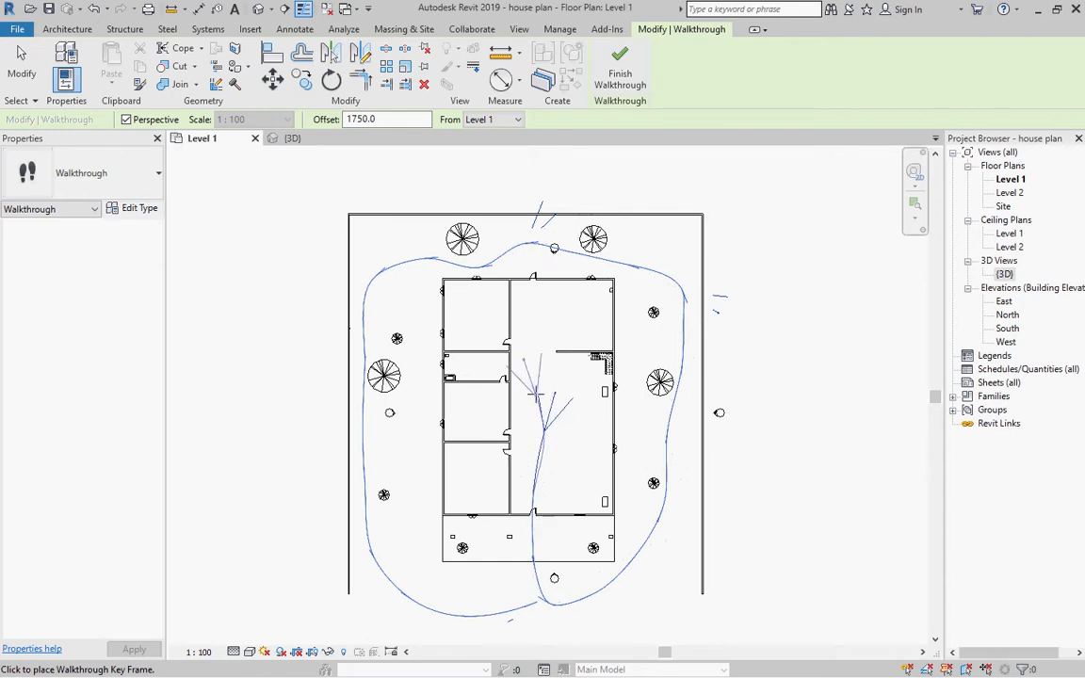
pyautogui.click(530, 324)
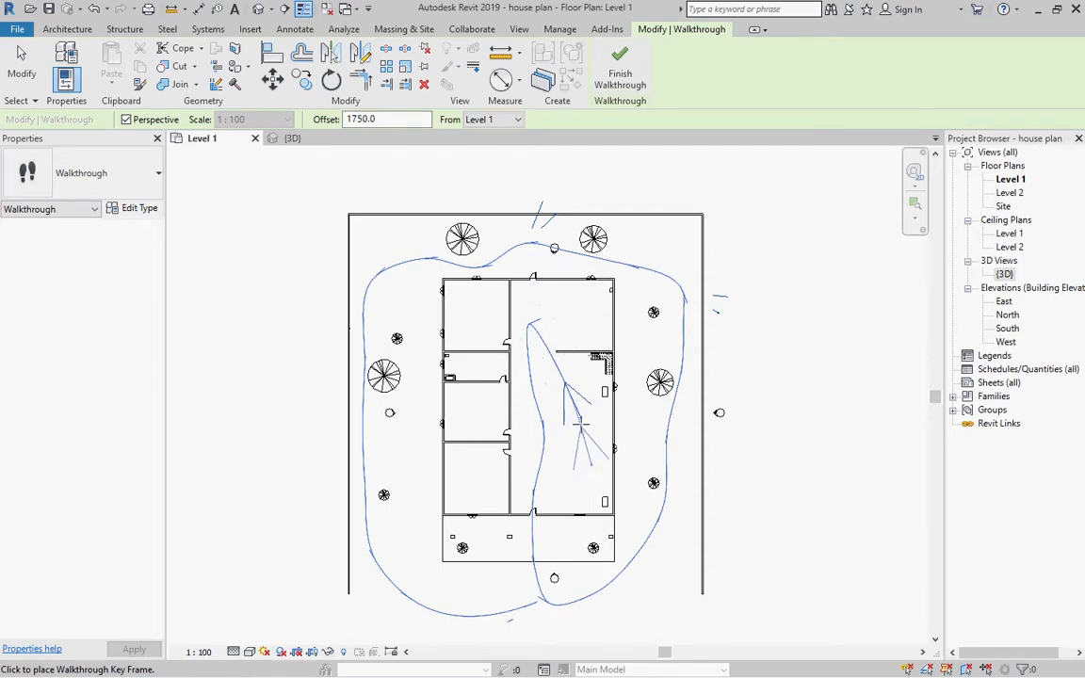
pyautogui.rightClick(582, 413)
pyautogui.click(623, 423)
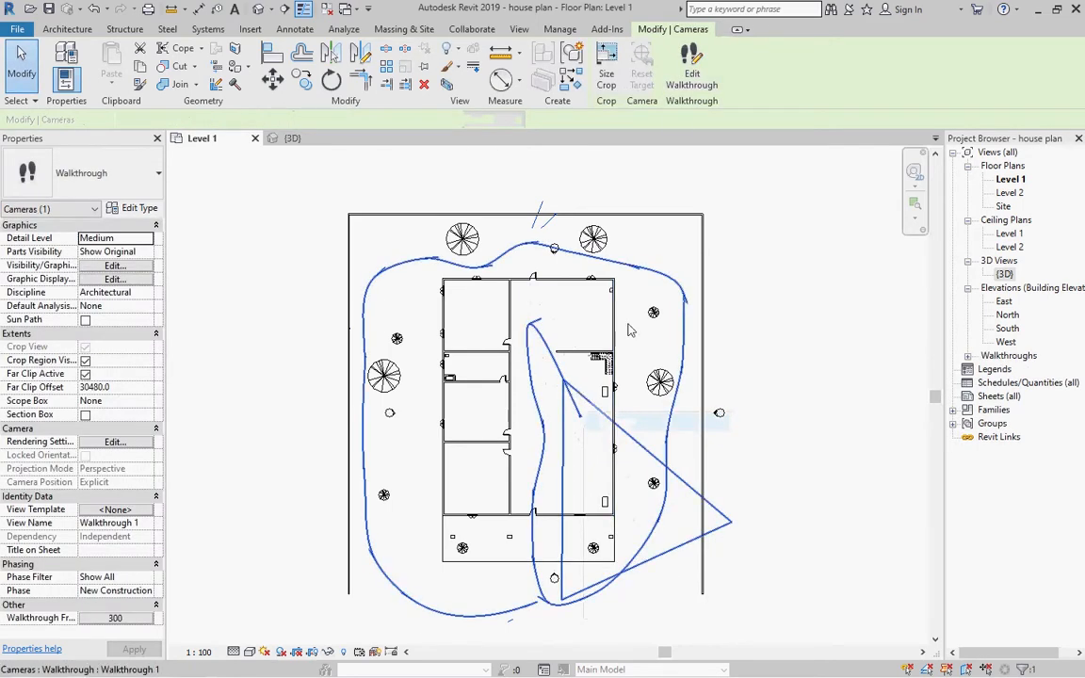
# Start editing the walkthrough and tile the Level 1 and 3D views side by side, with the whole house in view.
pyautogui.click(691, 68)
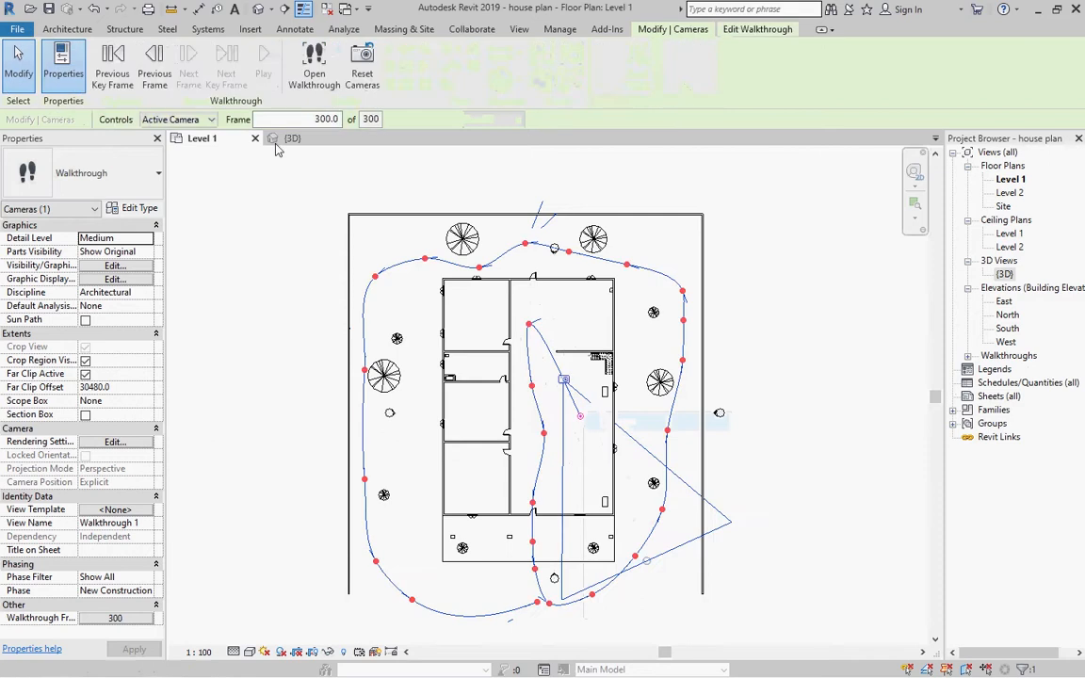
pyautogui.click(521, 30)
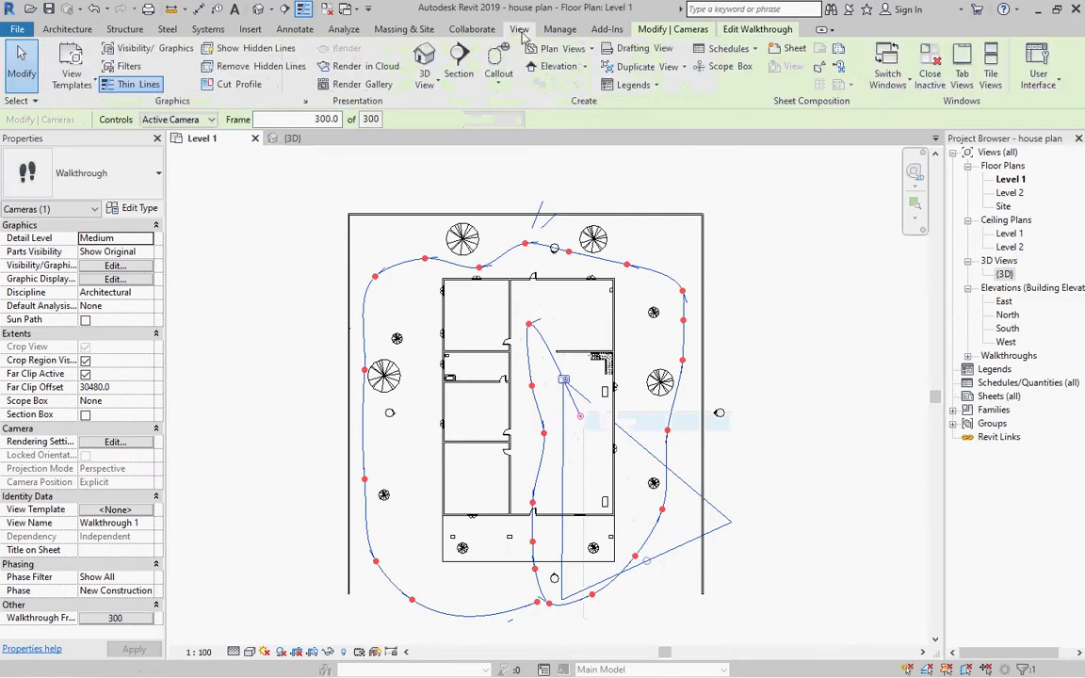
pyautogui.click(991, 74)
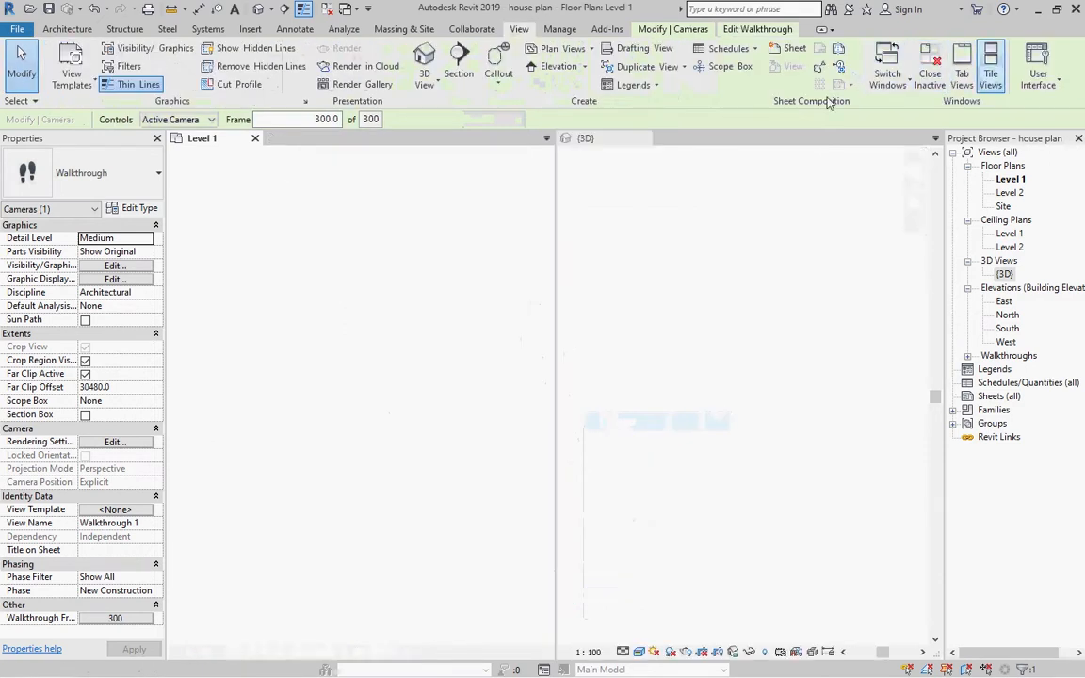
pyautogui.scroll(-3, 645, 419)
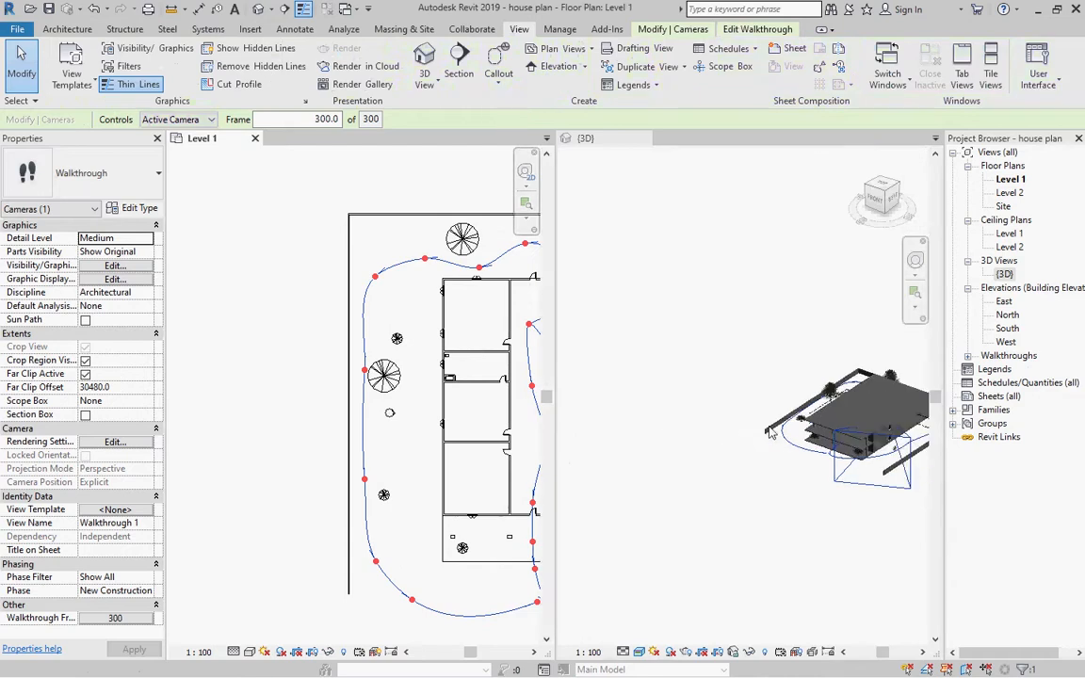
pyautogui.keyDown('shift'); pyautogui.moveTo(848, 431); pyautogui.dragTo(772, 457, button='middle'); pyautogui.keyUp('shift')
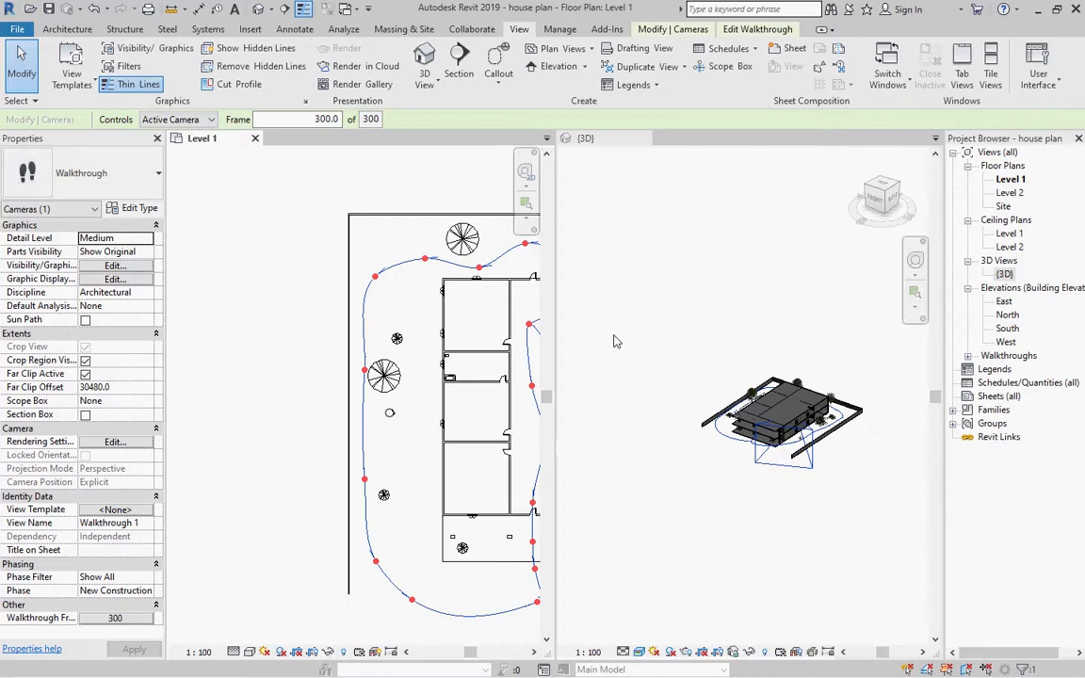
# Quit editing the walkthrough from the 3D view and start editing it again.
pyautogui.click(801, 481)
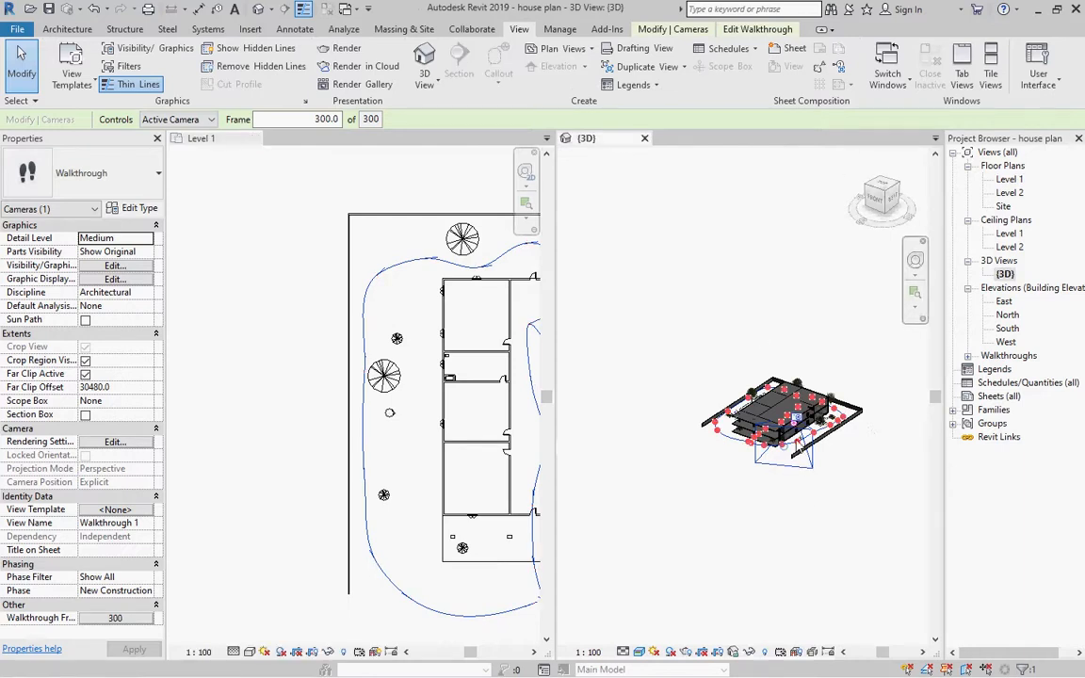
pyautogui.press('Escape')
pyautogui.click(577, 347)
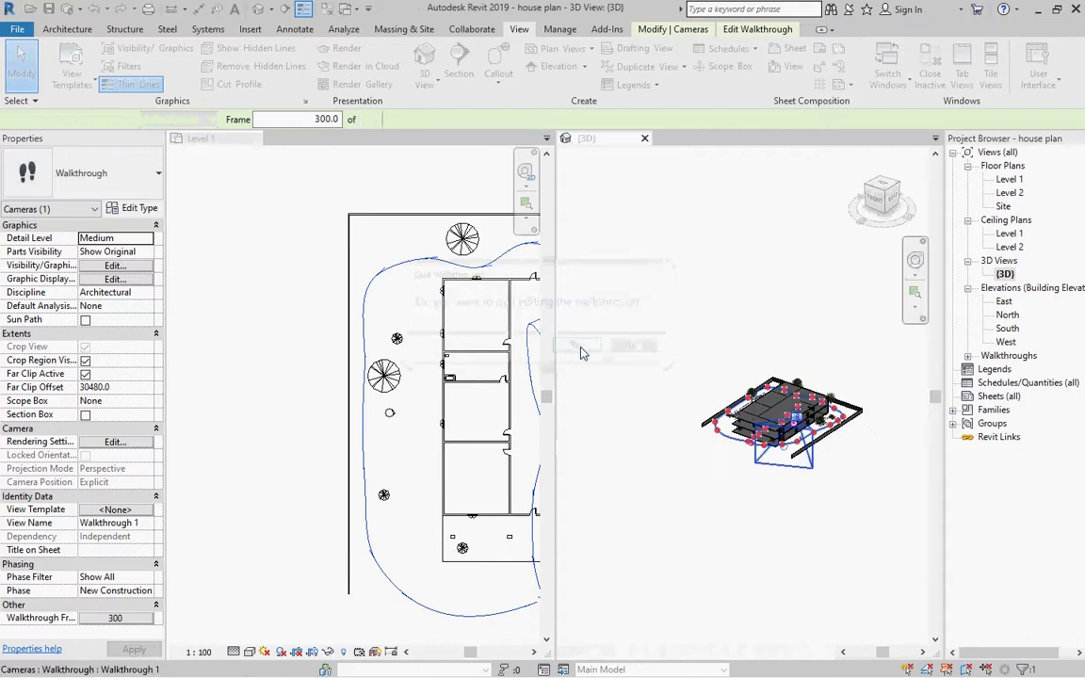
pyautogui.click(691, 71)
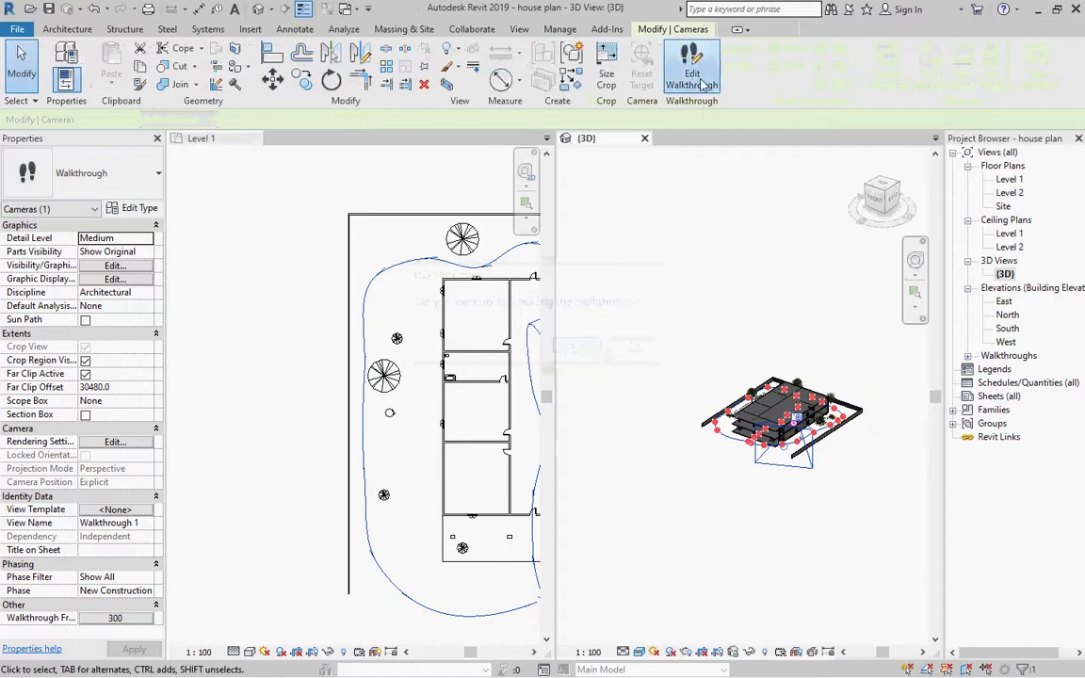
# In the Level 1 plan, go back to the key frame in the rear room and turn its camera toward the kitchen counter.
pyautogui.click(424, 369)
pyautogui.scroll(-3, 255, 335)
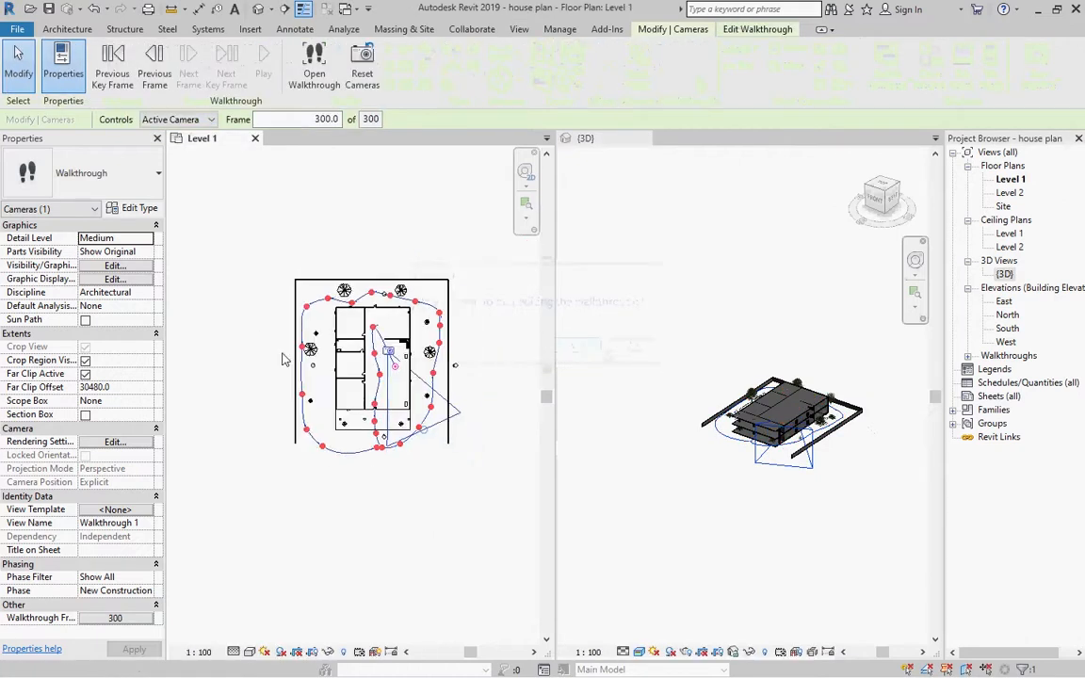
pyautogui.scroll(2, 322, 363)
pyautogui.scroll(1, 510, 276)
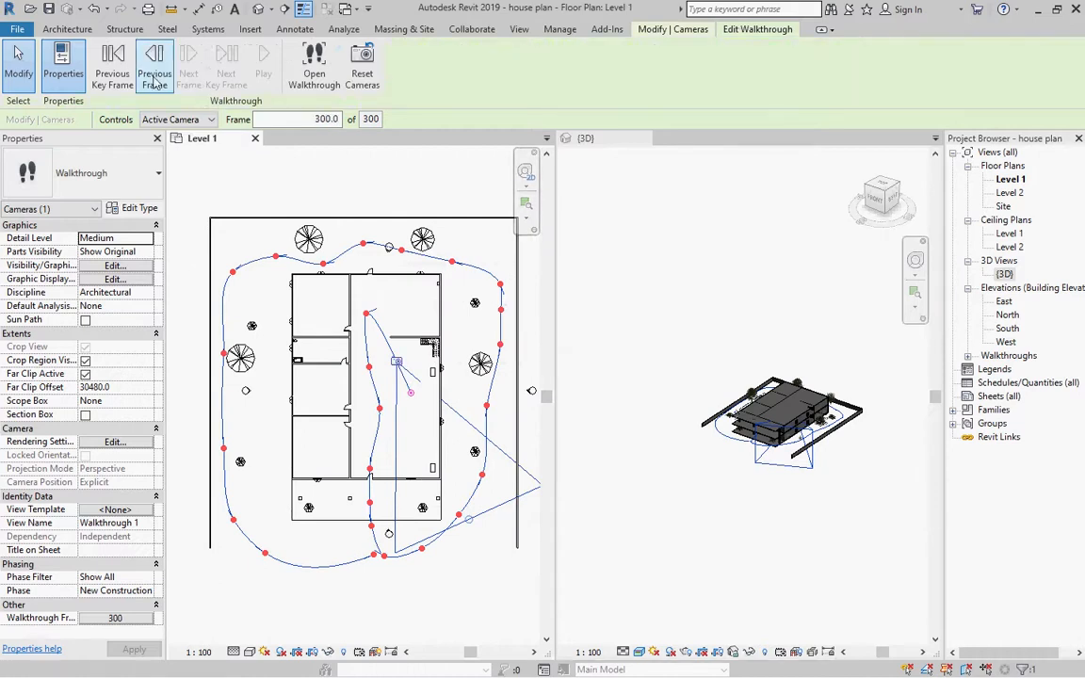
pyautogui.click(113, 68)
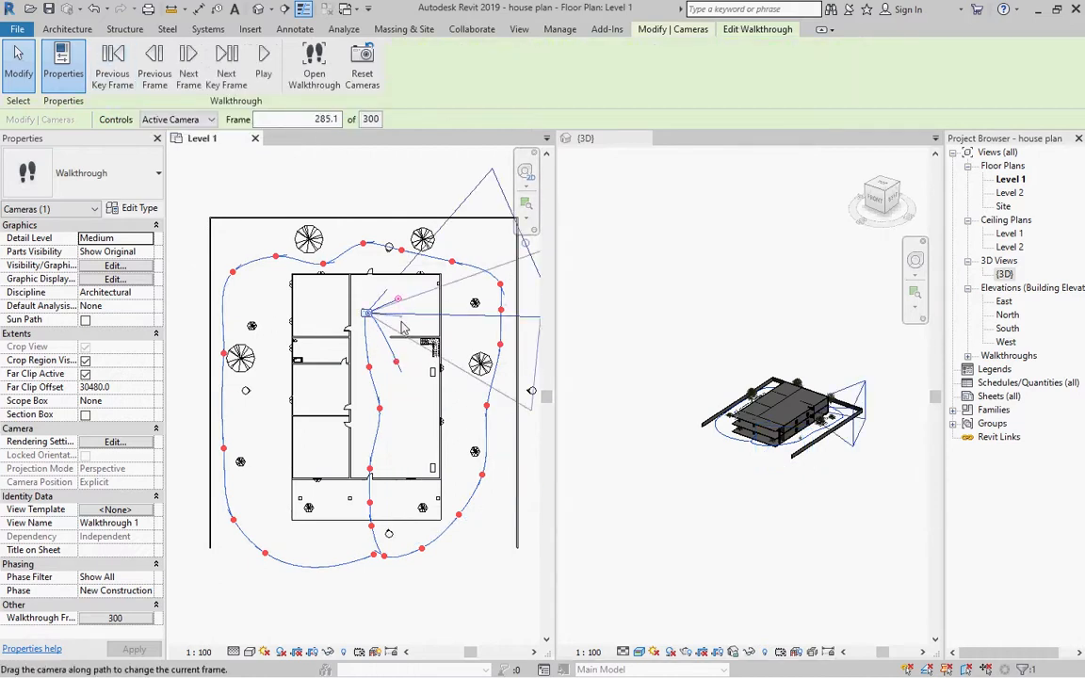
pyautogui.moveTo(396, 308); pyautogui.dragTo(397, 326)
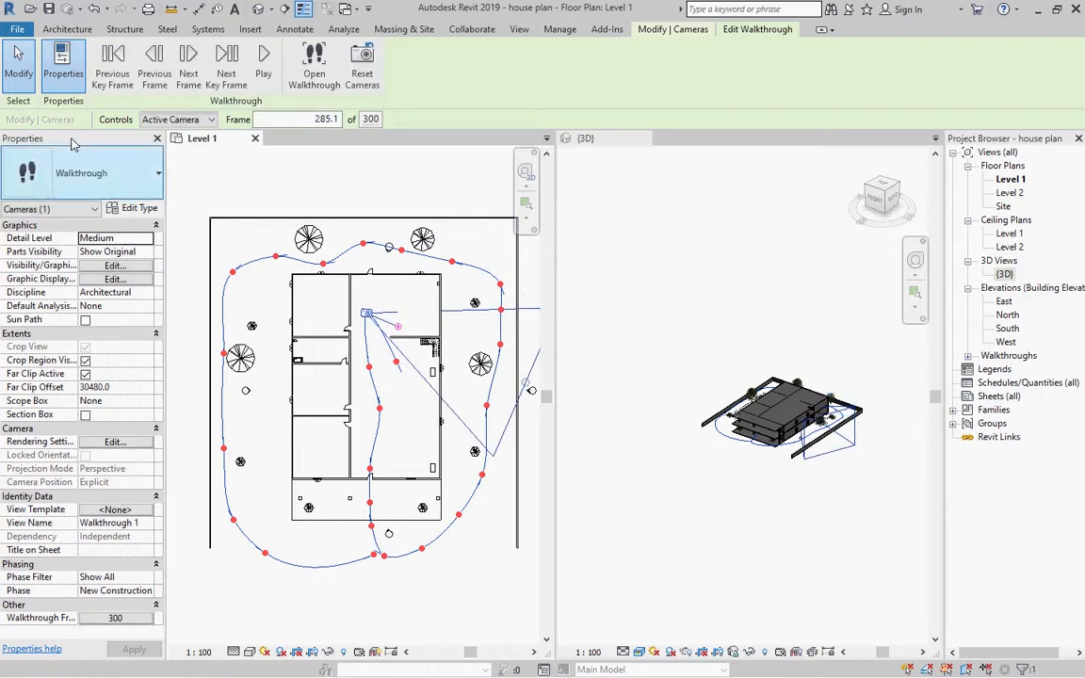
# Shorten the camera's far clip offset to about 17858 at frame 277.3, and turn the camera slightly right at the key frame inside the front door.
pyautogui.click(108, 64)
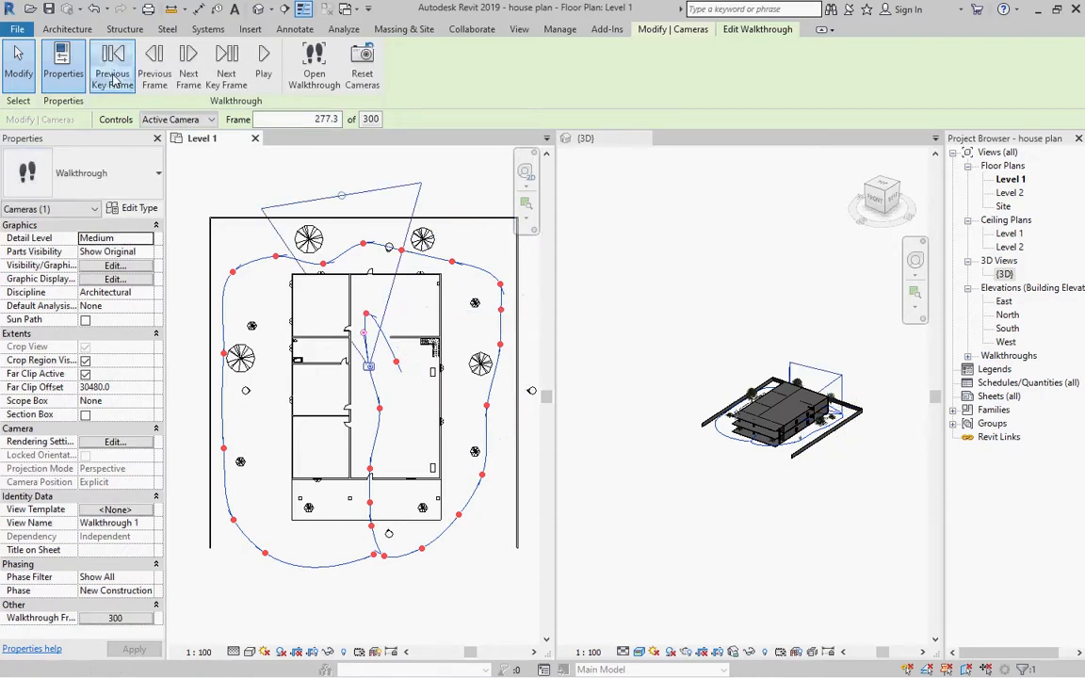
pyautogui.moveTo(342, 196); pyautogui.dragTo(354, 265)
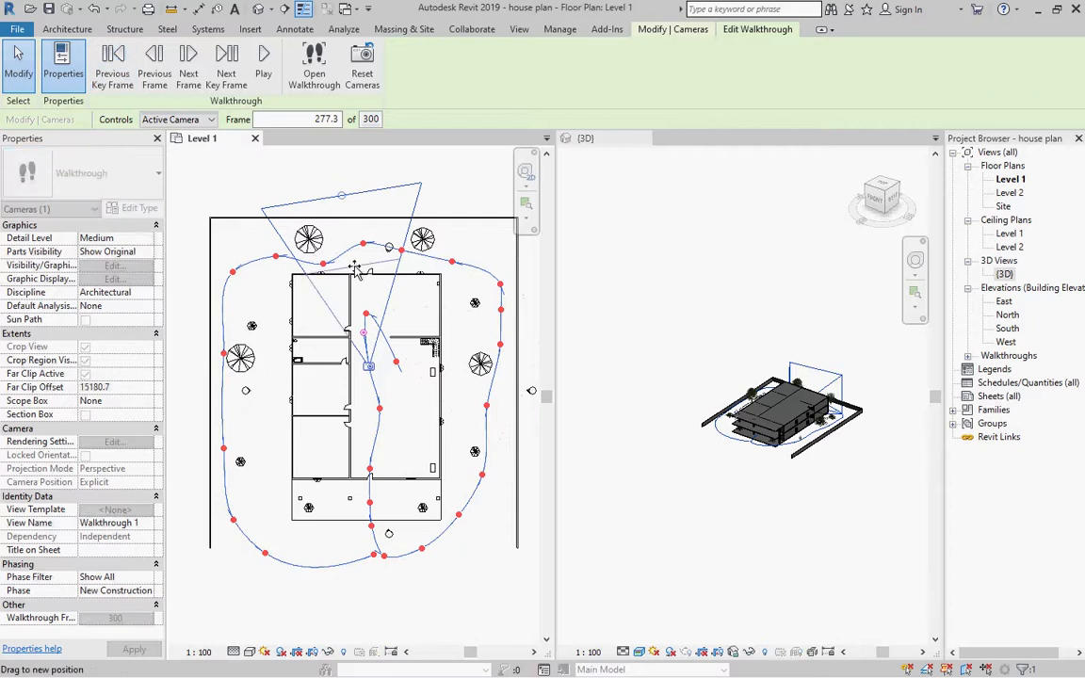
pyautogui.click(111, 69)
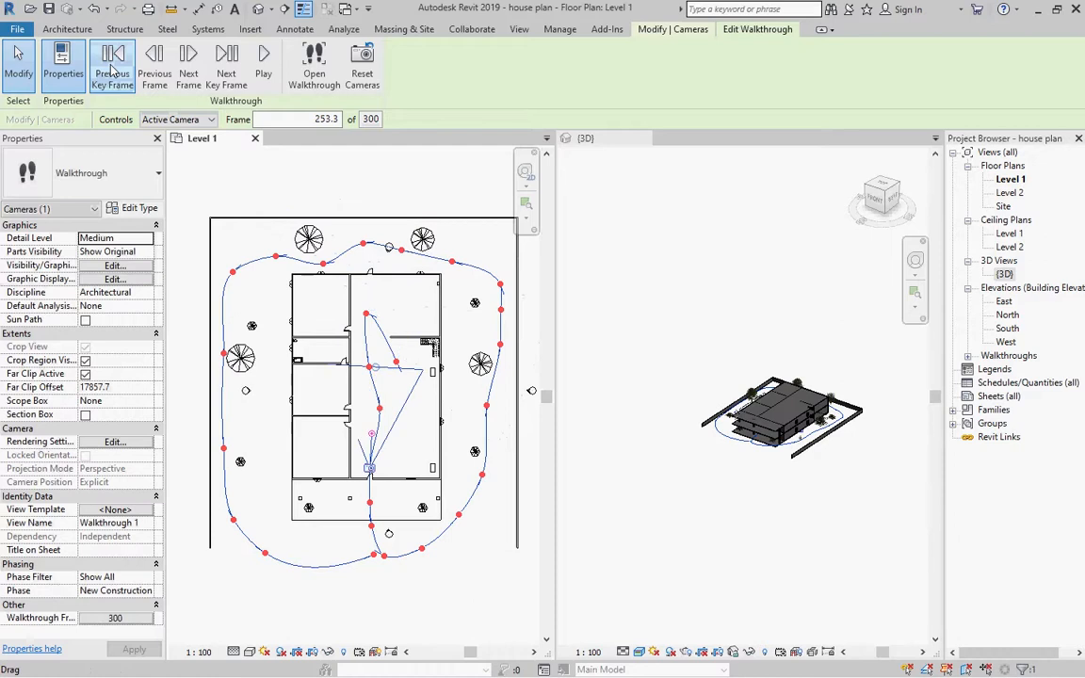
pyautogui.moveTo(373, 435); pyautogui.dragTo(379, 427)
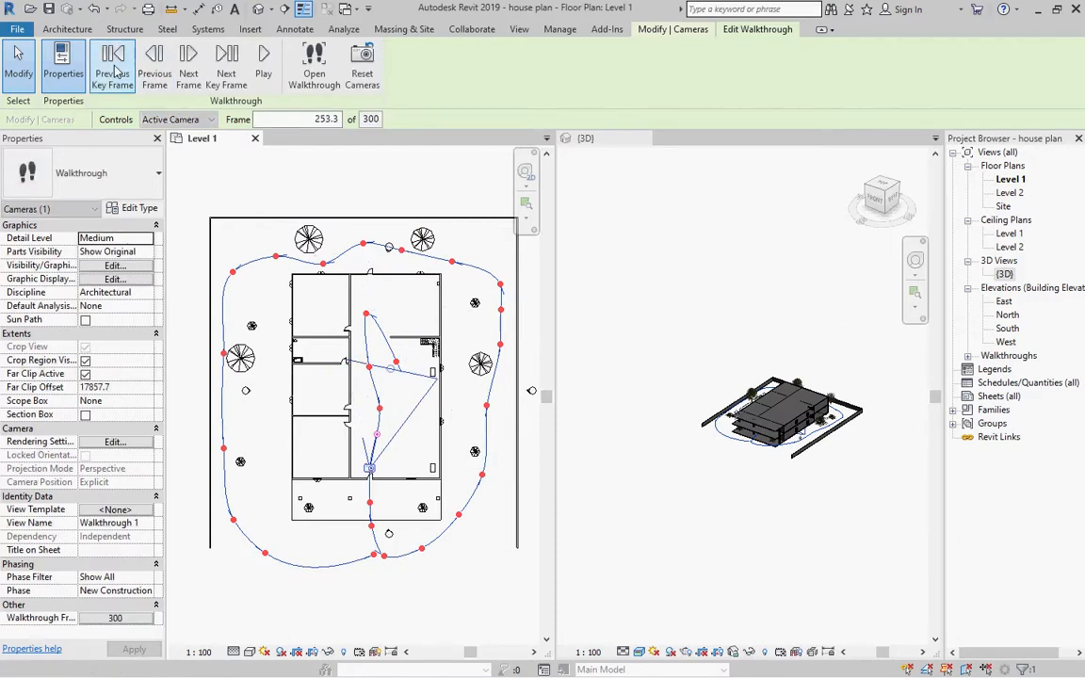
# Step back to the key frames outside the front-right corner, frames 214.0 and 203.2, and turn both cameras toward the house.
pyautogui.click(114, 72)
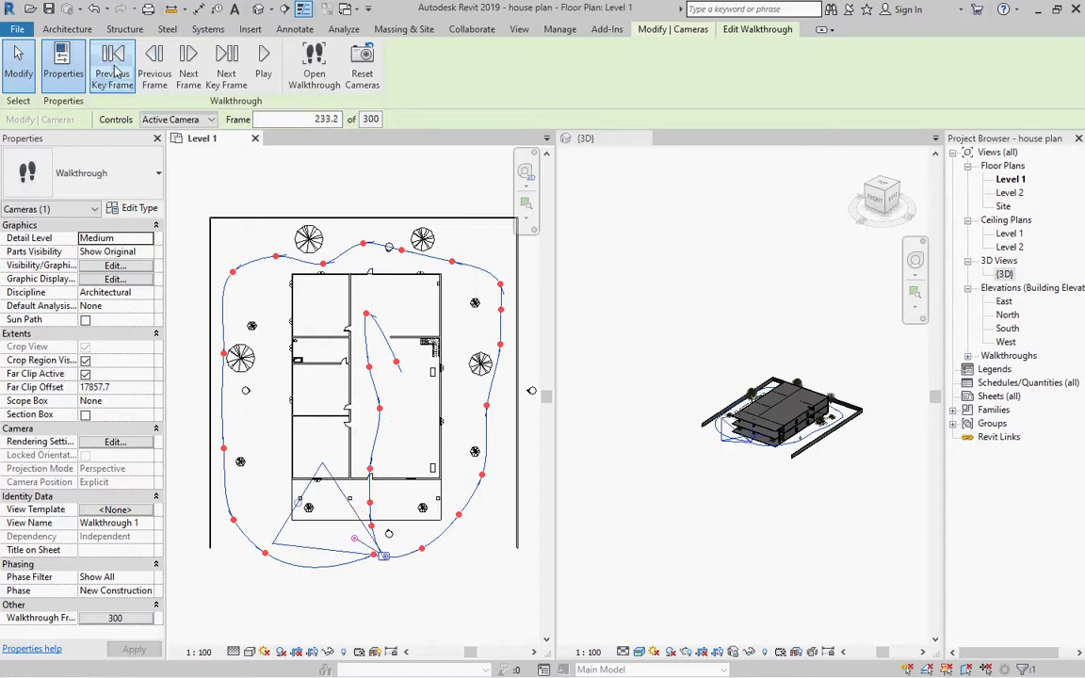
pyautogui.click(113, 68)
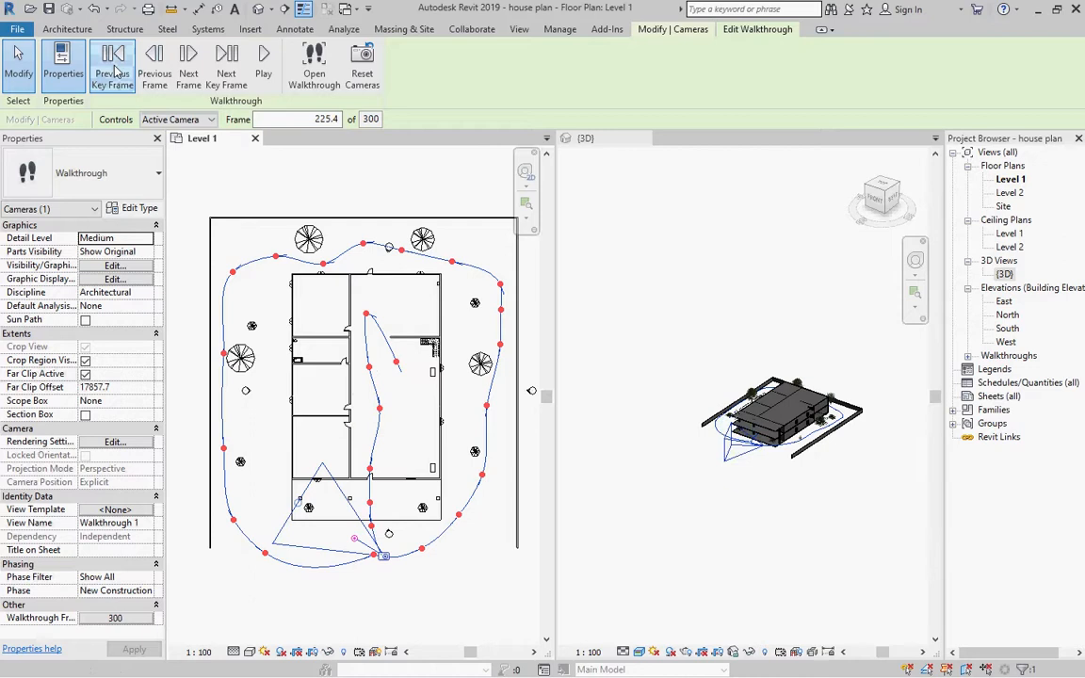
pyautogui.click(113, 68)
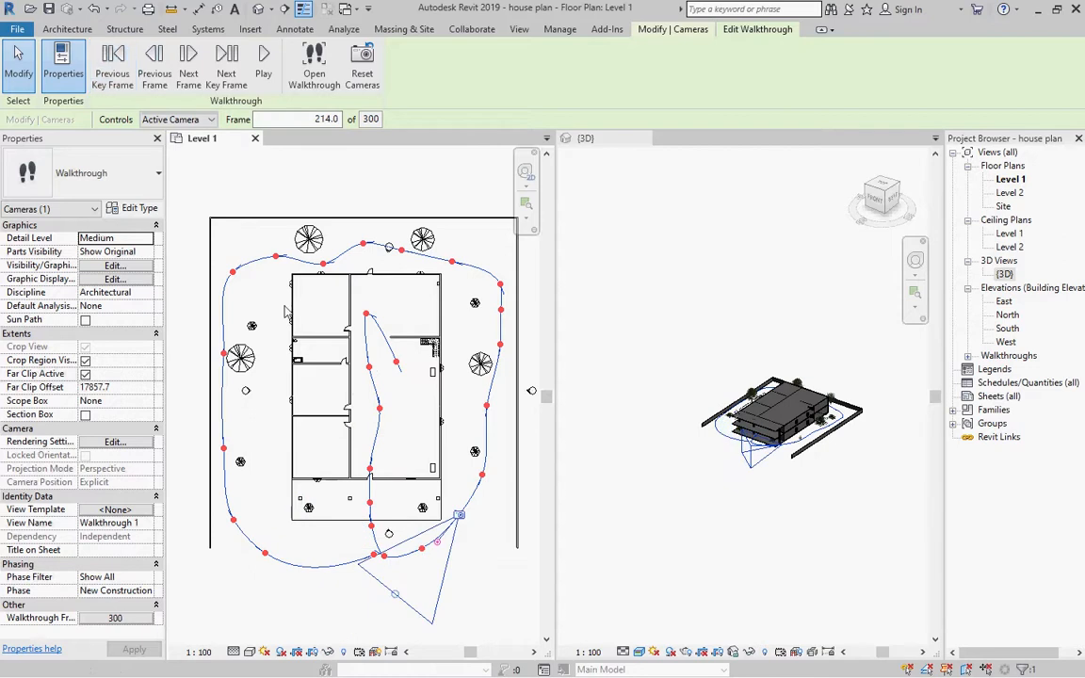
pyautogui.moveTo(434, 539); pyautogui.dragTo(432, 519)
pyautogui.click(117, 71)
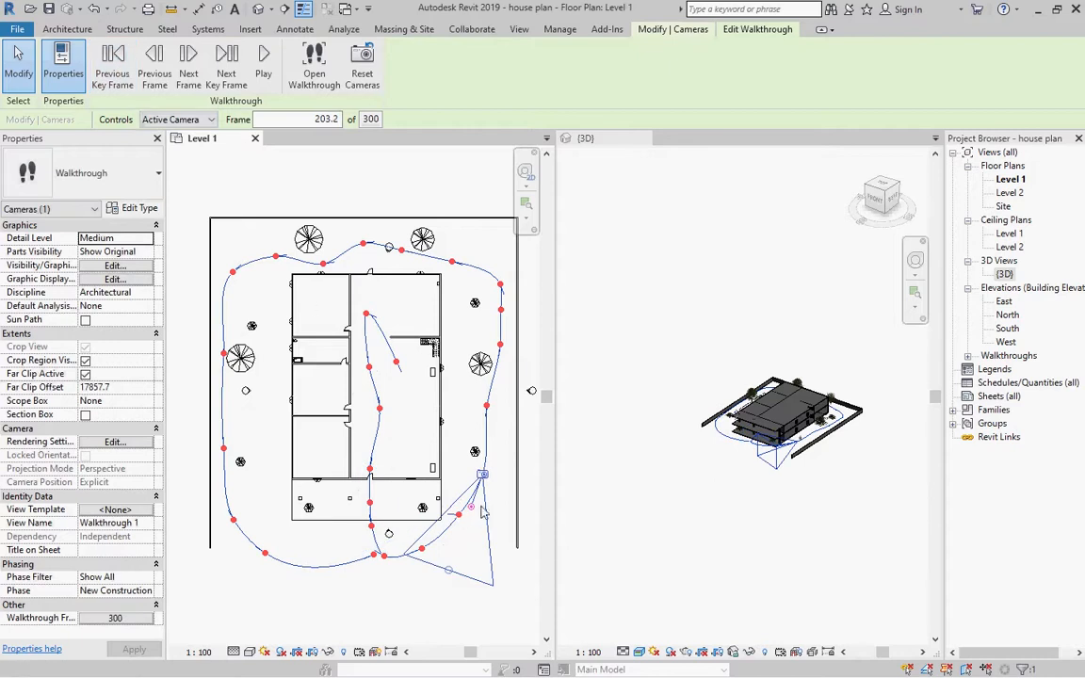
pyautogui.moveTo(471, 507); pyautogui.dragTo(452, 490)
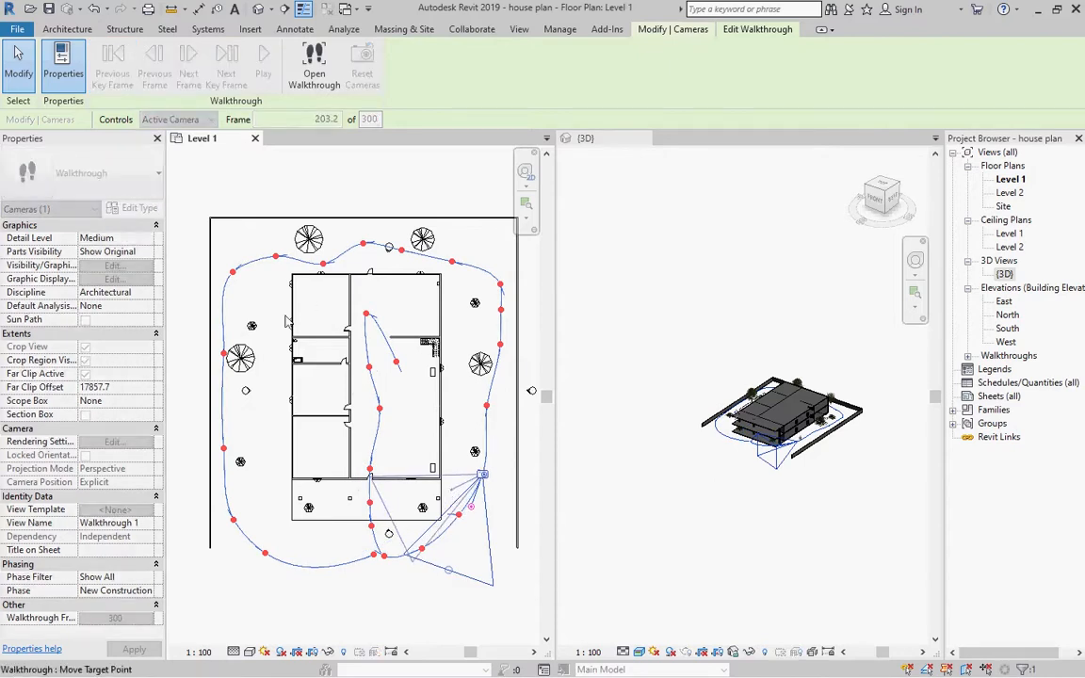
# Step back to the key frames along the house's right side, frames 172.8 and 164.7, and turn both cameras toward the house.
pyautogui.click(114, 68)
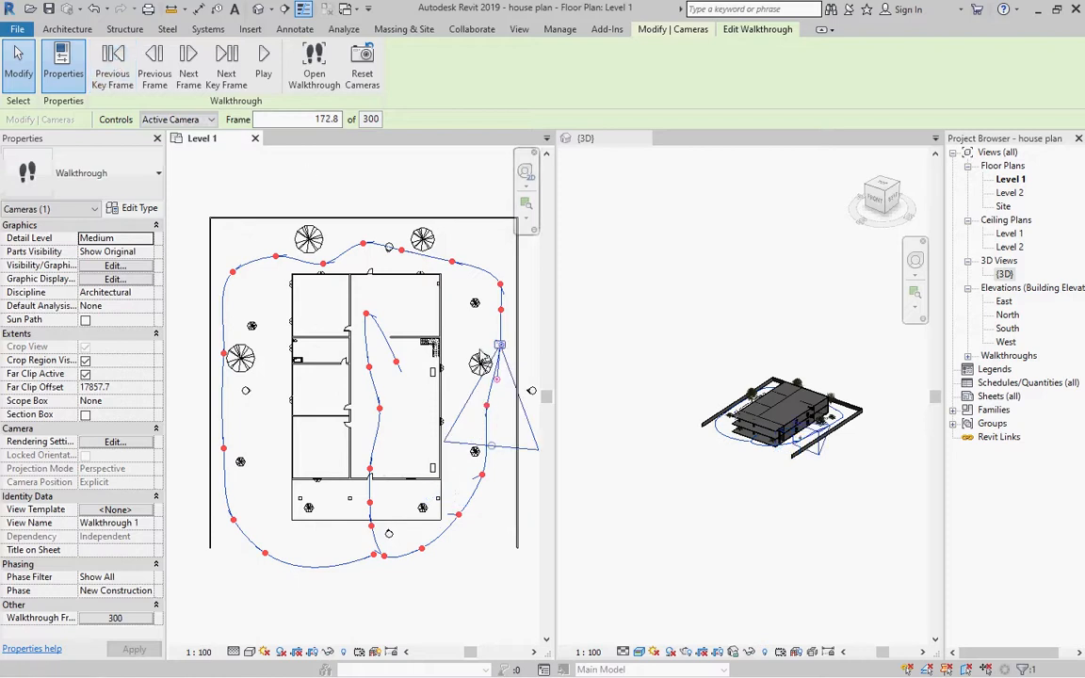
pyautogui.moveTo(497, 379); pyautogui.dragTo(485, 379)
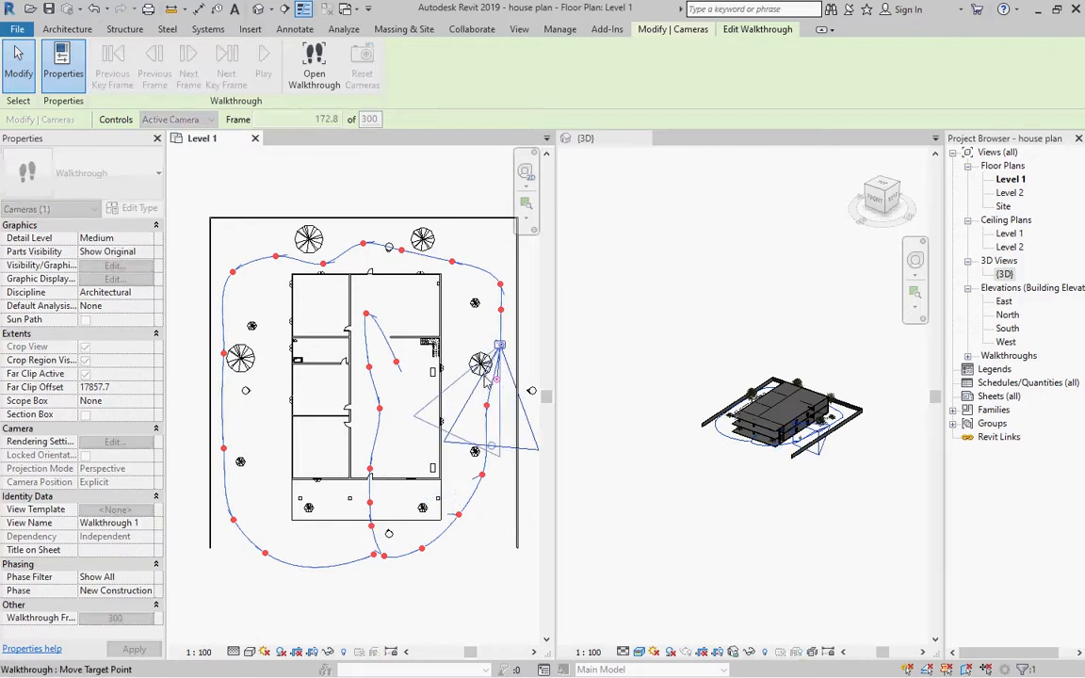
pyautogui.click(113, 68)
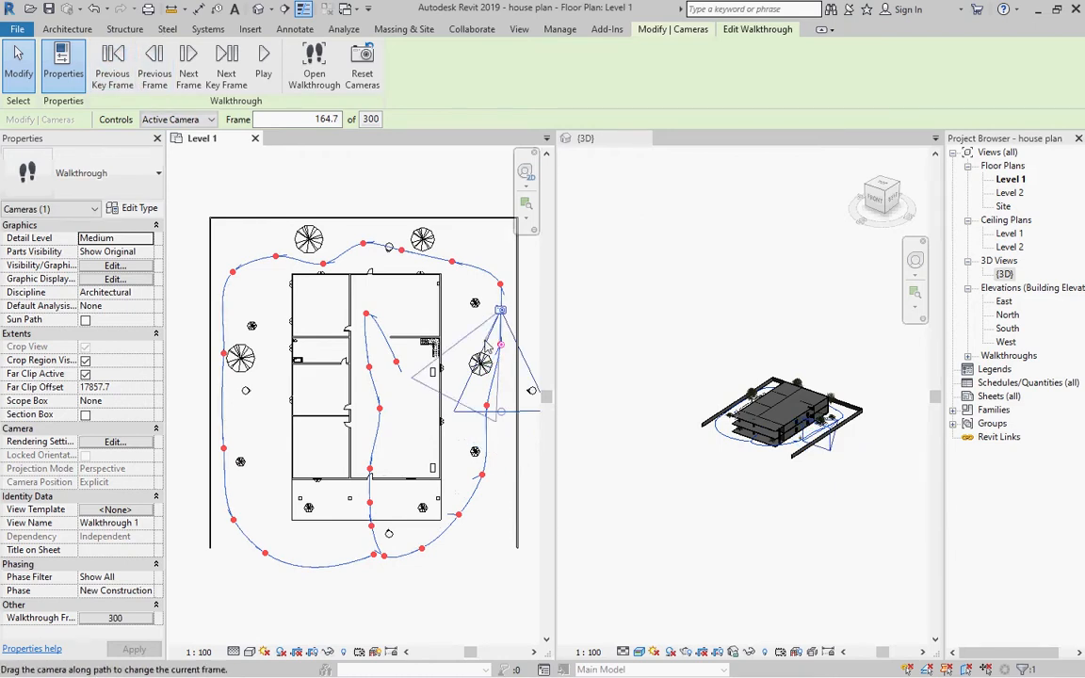
pyautogui.moveTo(486, 346); pyautogui.dragTo(454, 332)
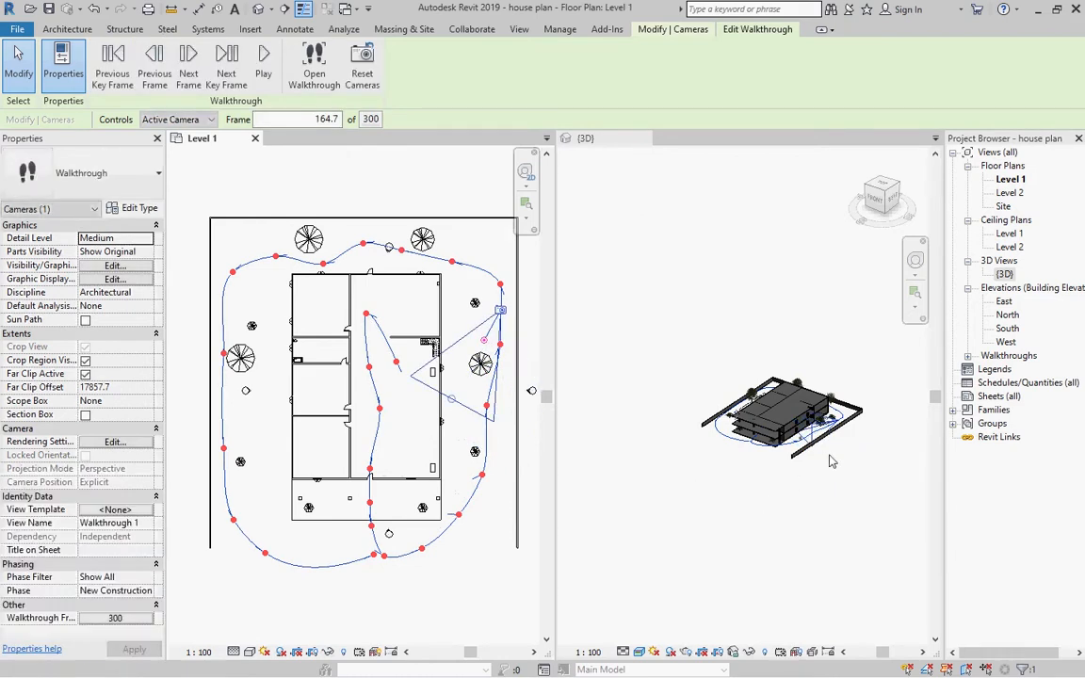
# Step back to the key frames around the rear-right corner, frames 159.2 and 147.4, and turn both cameras toward the house.
pyautogui.scroll(5, 820, 443)
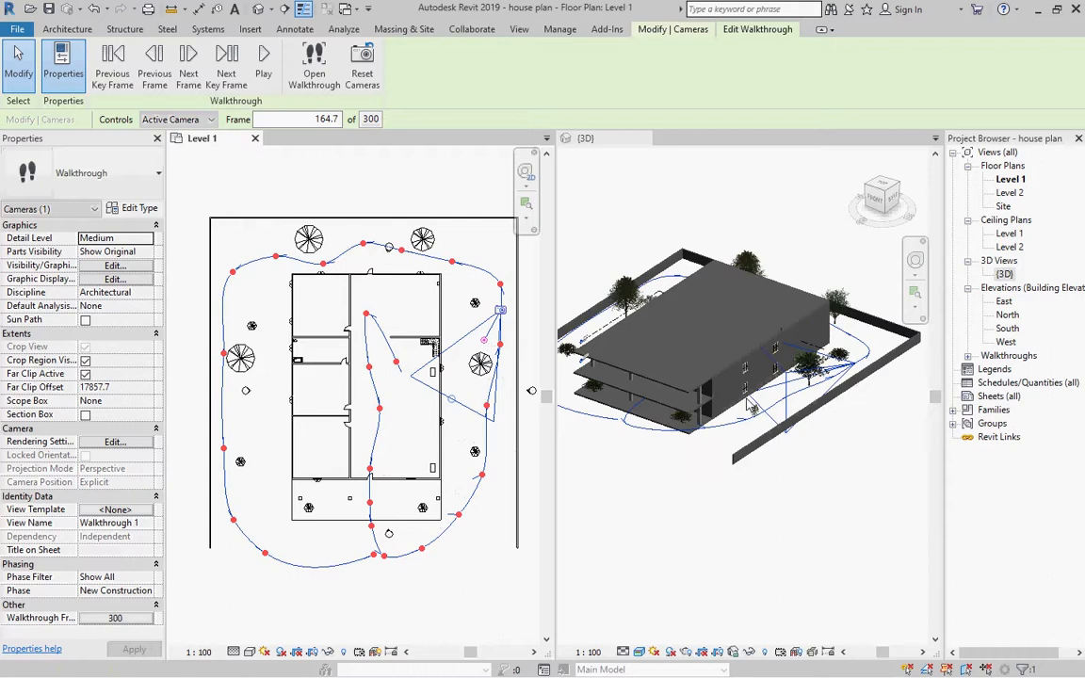
pyautogui.scroll(2, 750, 405)
pyautogui.scroll(-2, 851, 424)
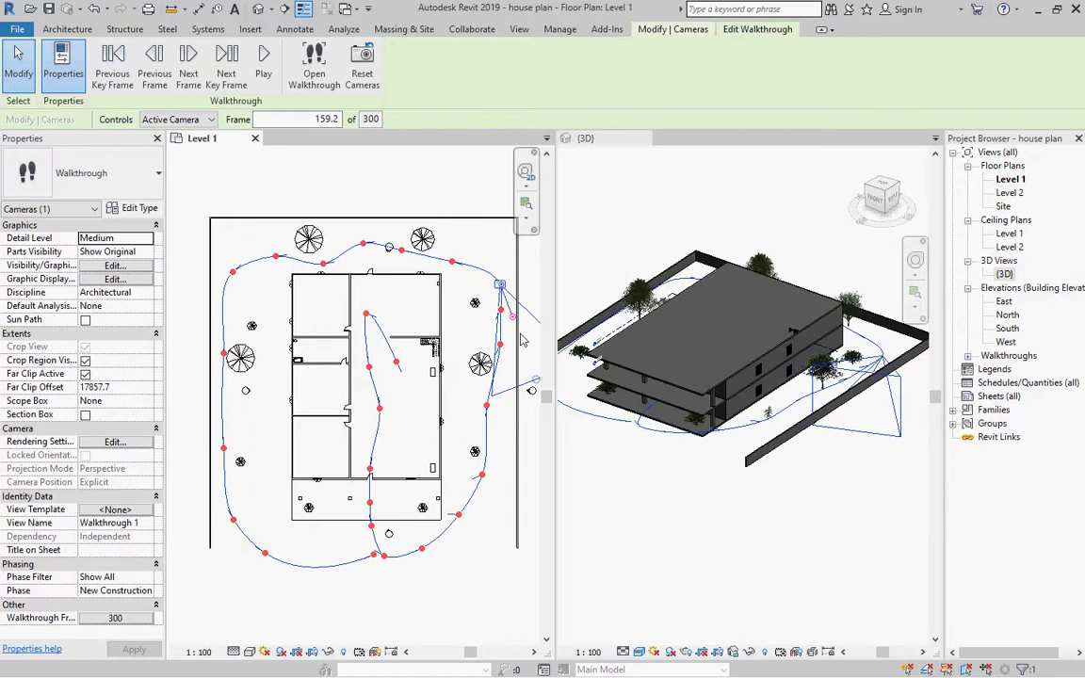
pyautogui.moveTo(500, 322); pyautogui.dragTo(328, 268)
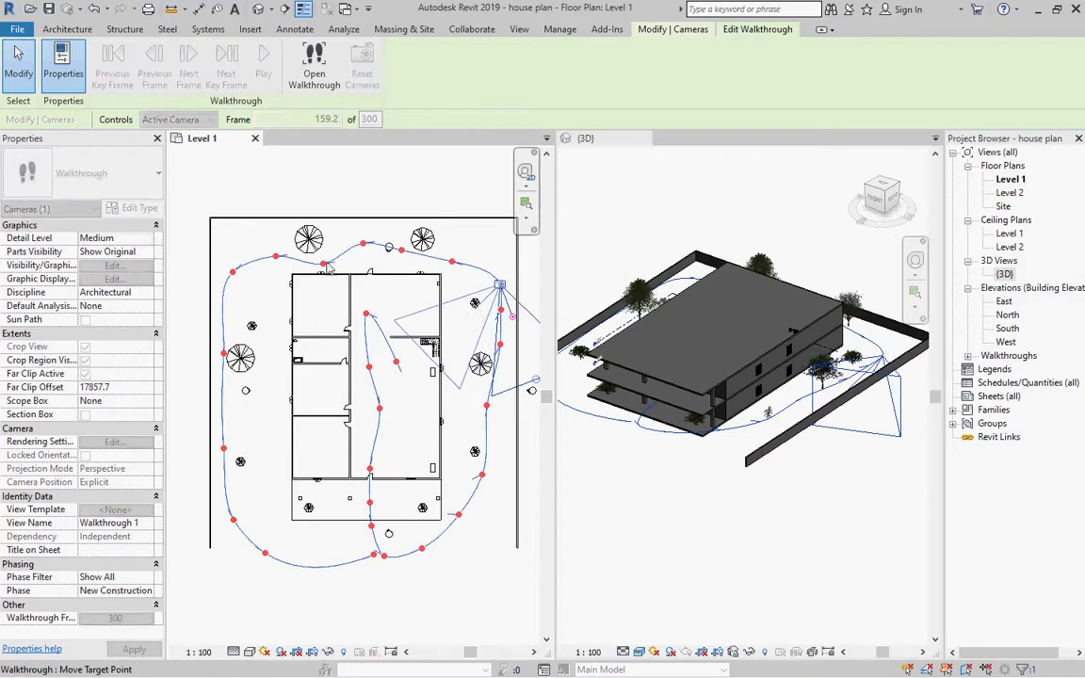
pyautogui.click(110, 66)
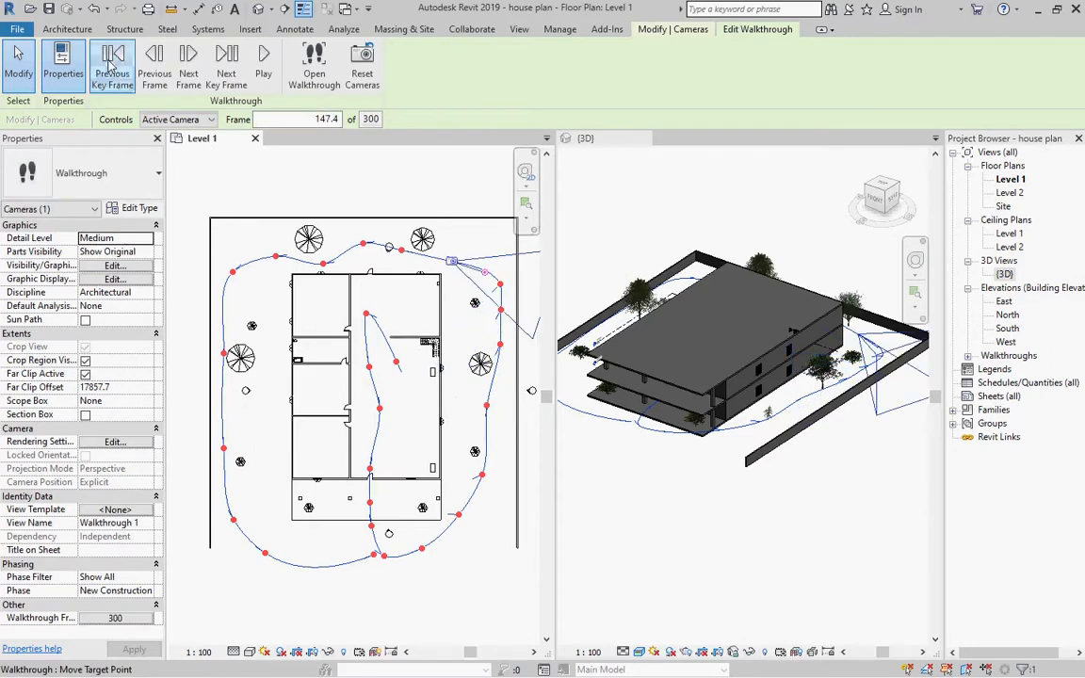
pyautogui.moveTo(461, 288); pyautogui.dragTo(454, 294)
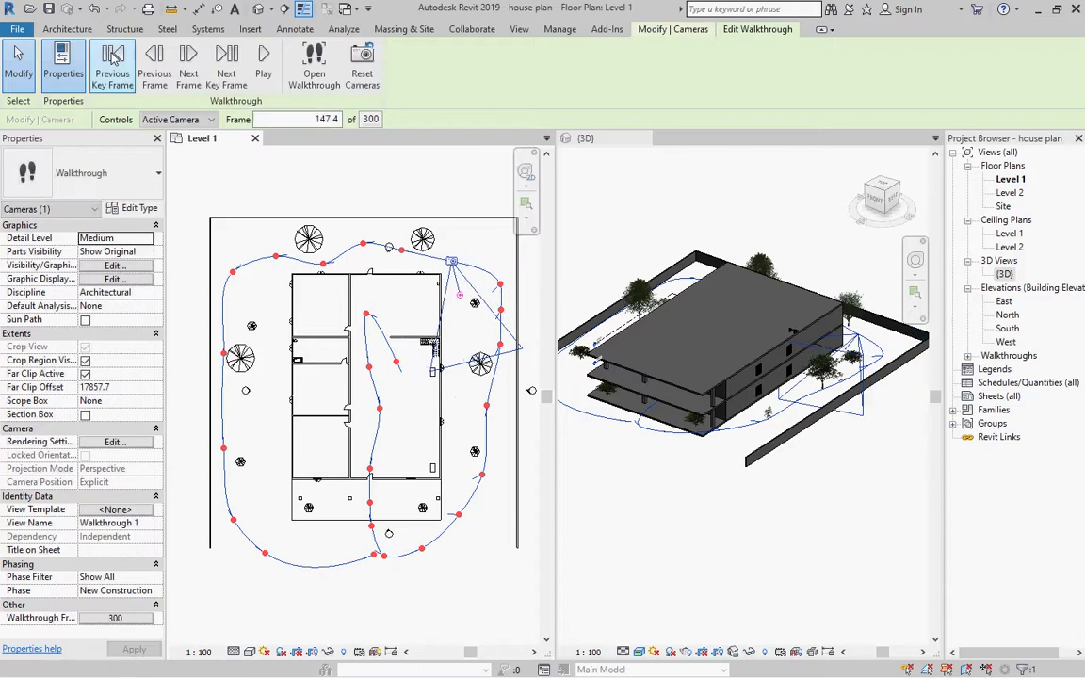
# Step back to the key frames behind the house, frames 135.4 and 126.6, and turn both cameras slightly toward the building.
pyautogui.click(112, 60)
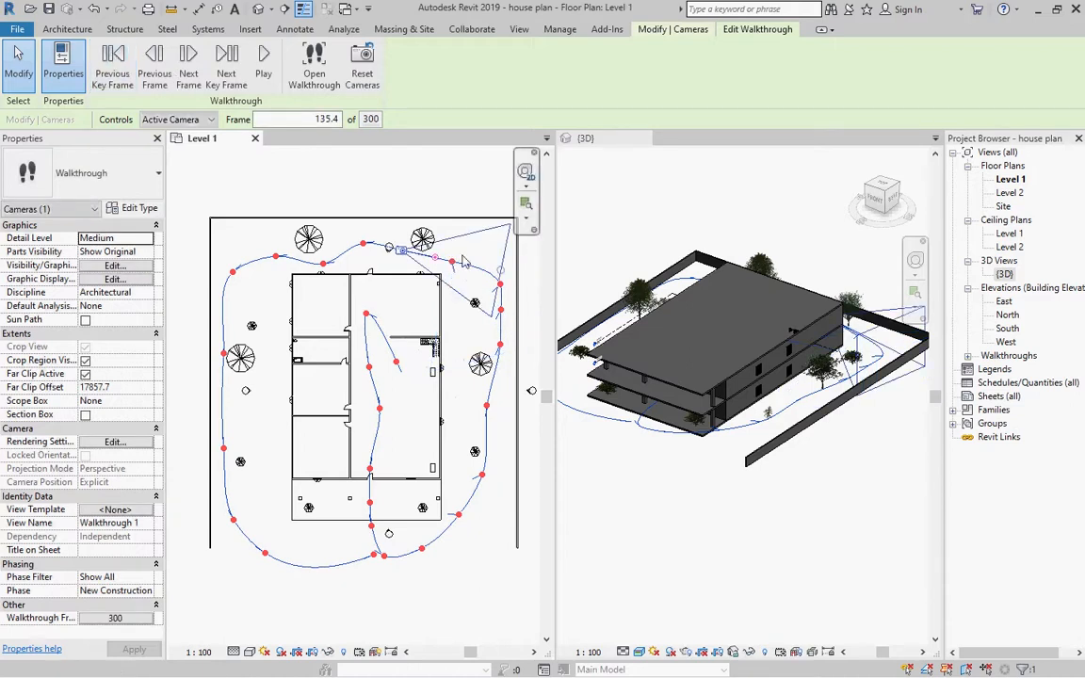
pyautogui.moveTo(437, 260); pyautogui.dragTo(435, 257)
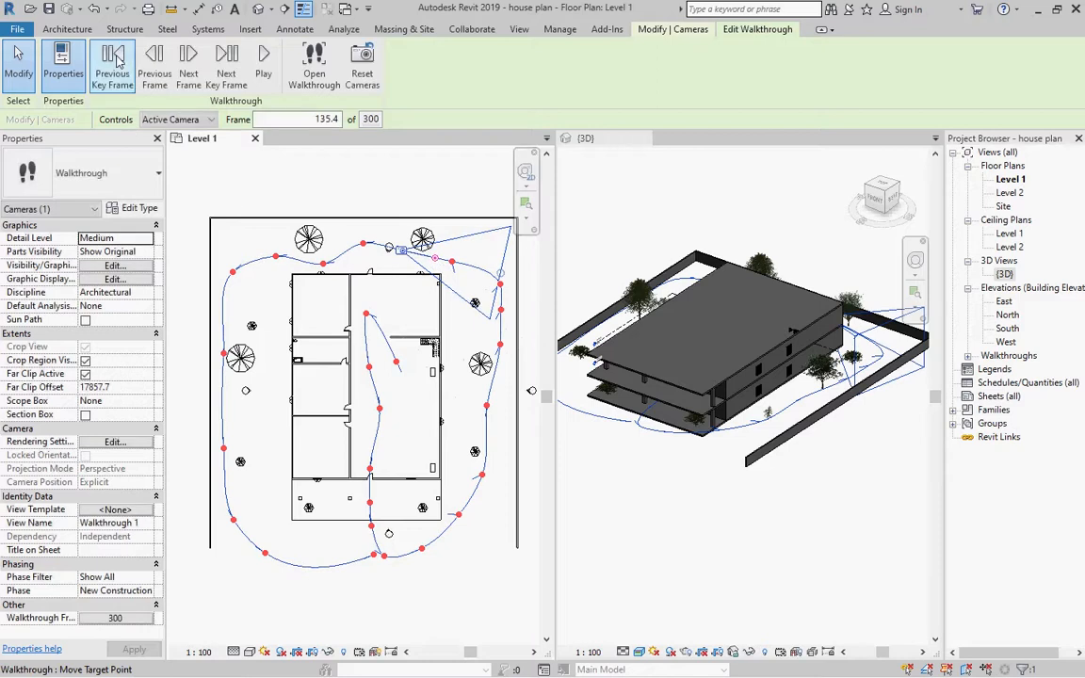
pyautogui.click(113, 59)
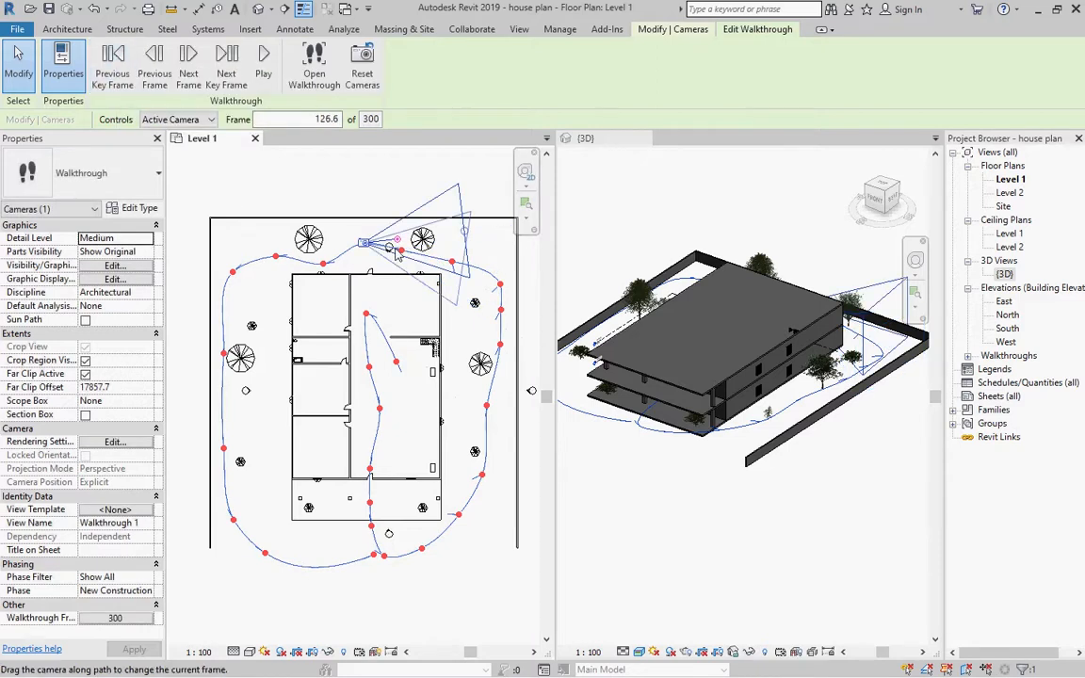
pyautogui.moveTo(387, 238); pyautogui.dragTo(367, 241)
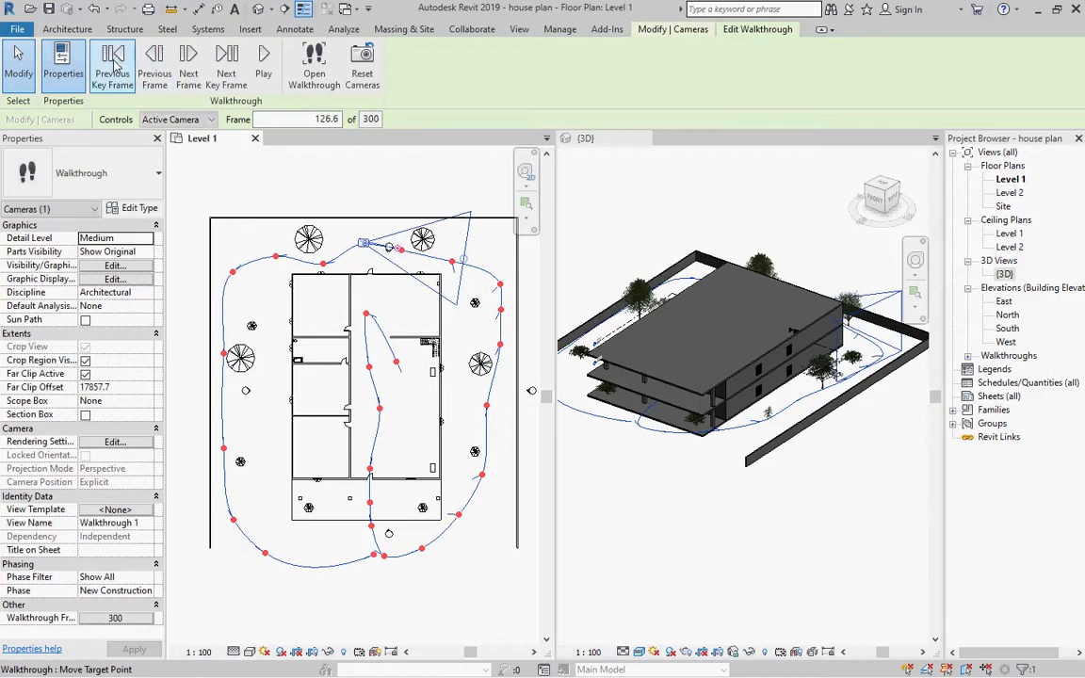
# Go back to the rear-left corner key frame, frame 96.1, and turn its camera along the rear of the house.
pyautogui.click(113, 61)
pyautogui.click(113, 61)
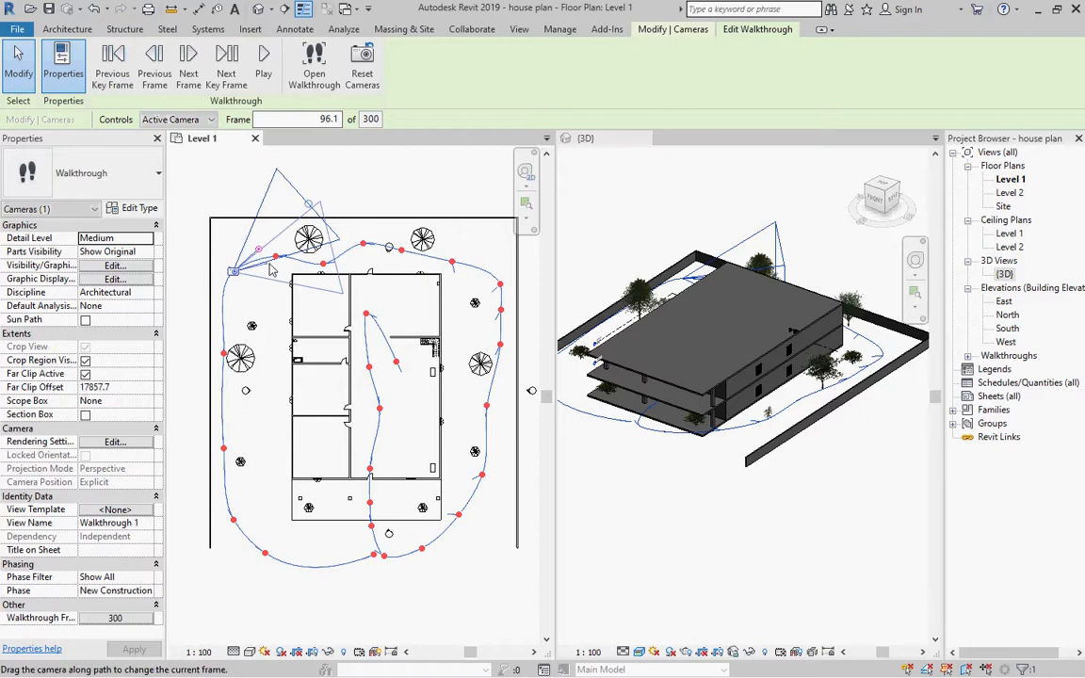
pyautogui.moveTo(258, 250); pyautogui.dragTo(266, 263)
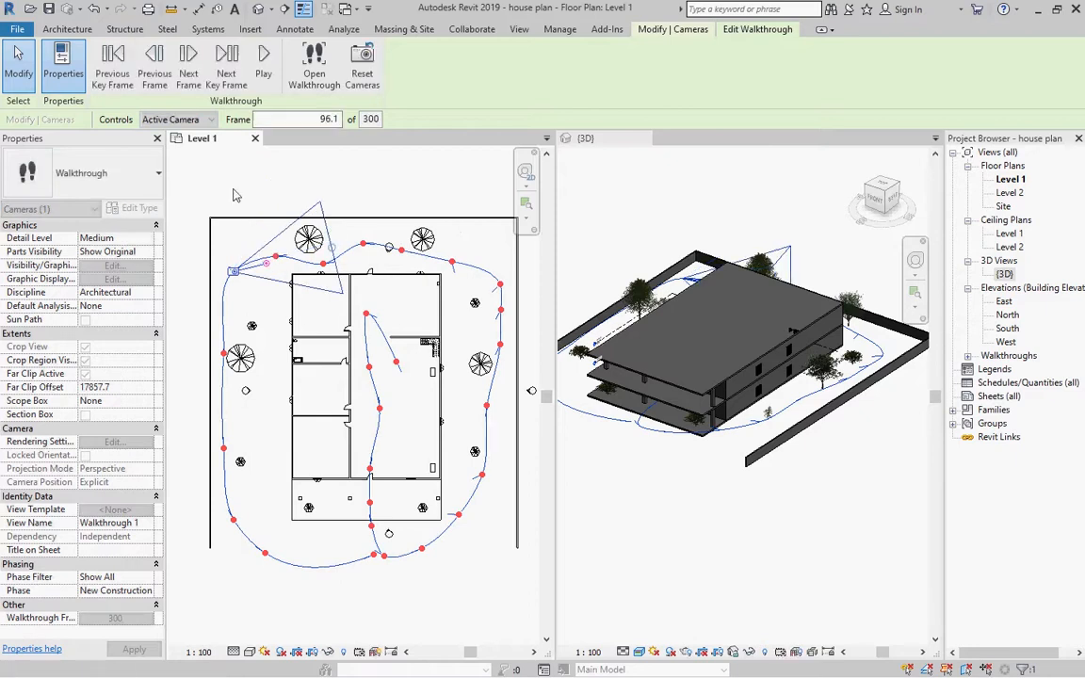
# Go back along the left side to the key frame at frame 39.7, stay in walkthrough editing, and turn its camera toward the house.
pyautogui.click(114, 82)
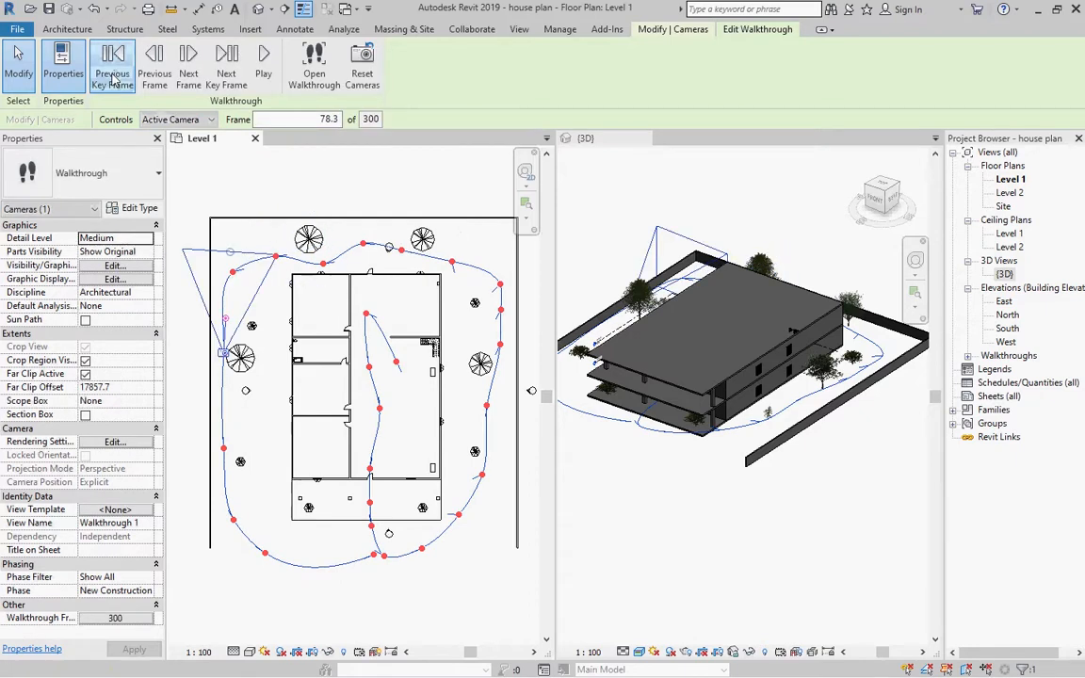
pyautogui.click(114, 82)
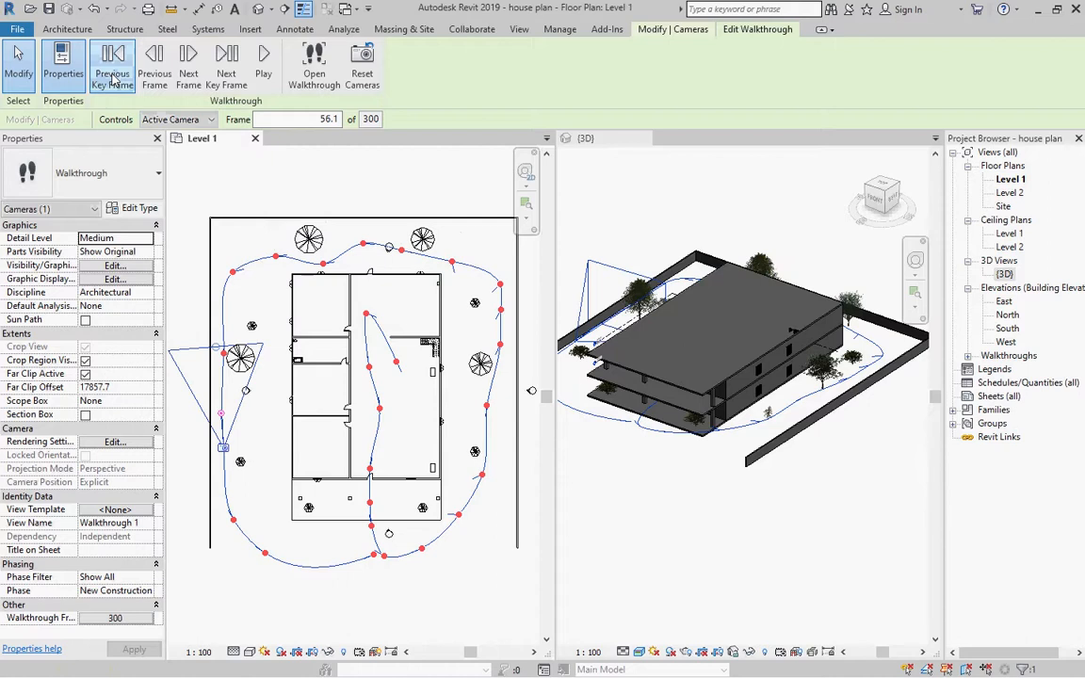
pyautogui.click(114, 82)
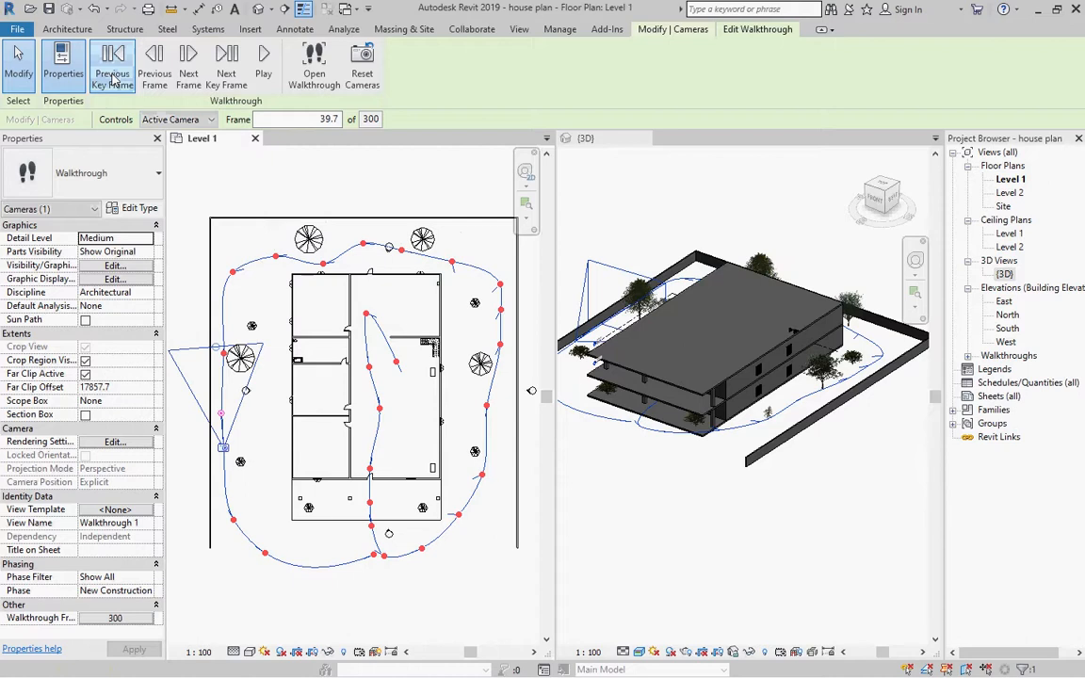
pyautogui.click(255, 499)
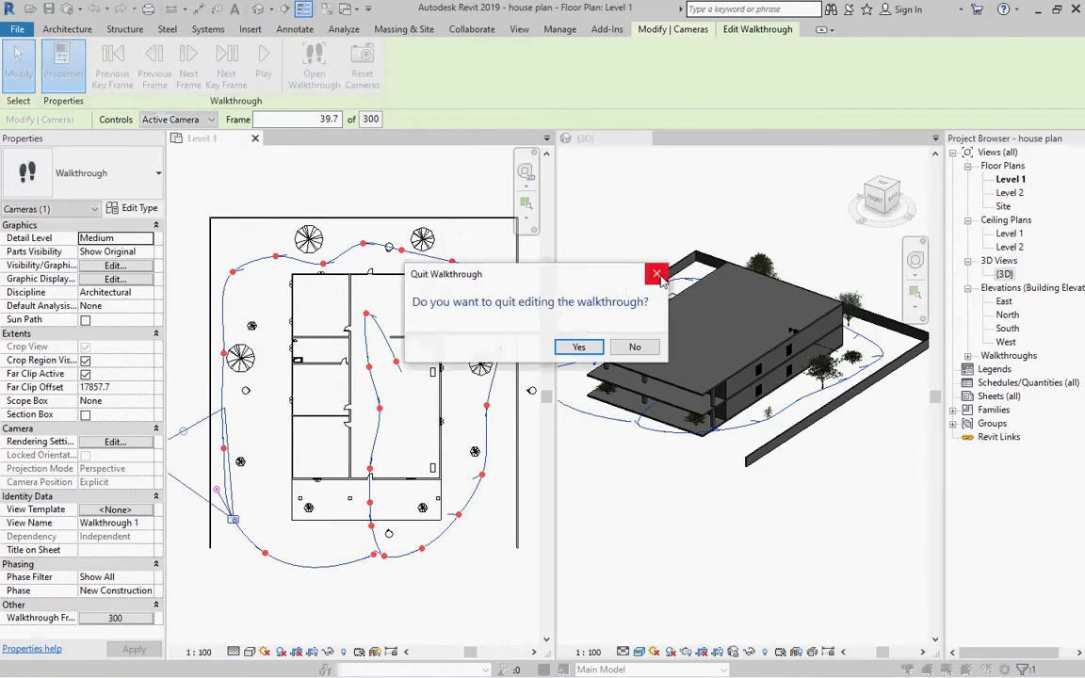
pyautogui.click(637, 346)
pyautogui.moveTo(271, 484); pyautogui.dragTo(248, 462)
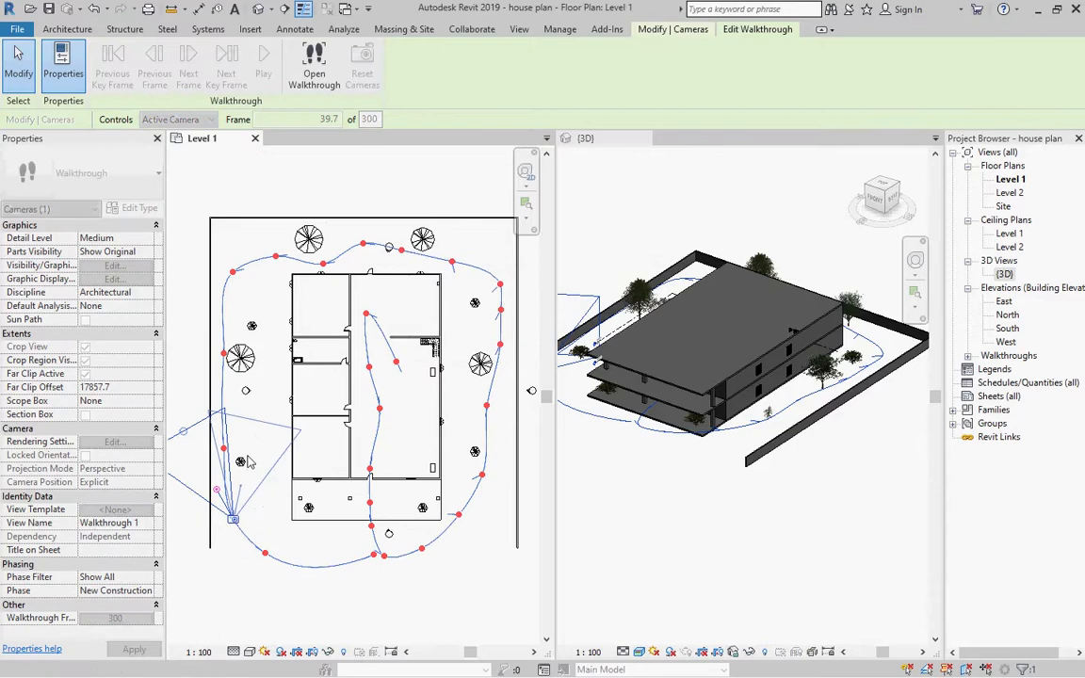
# Step back to the front key frames, frames 29.6 and 1.0, and turn both cameras toward the house.
pyautogui.click(111, 72)
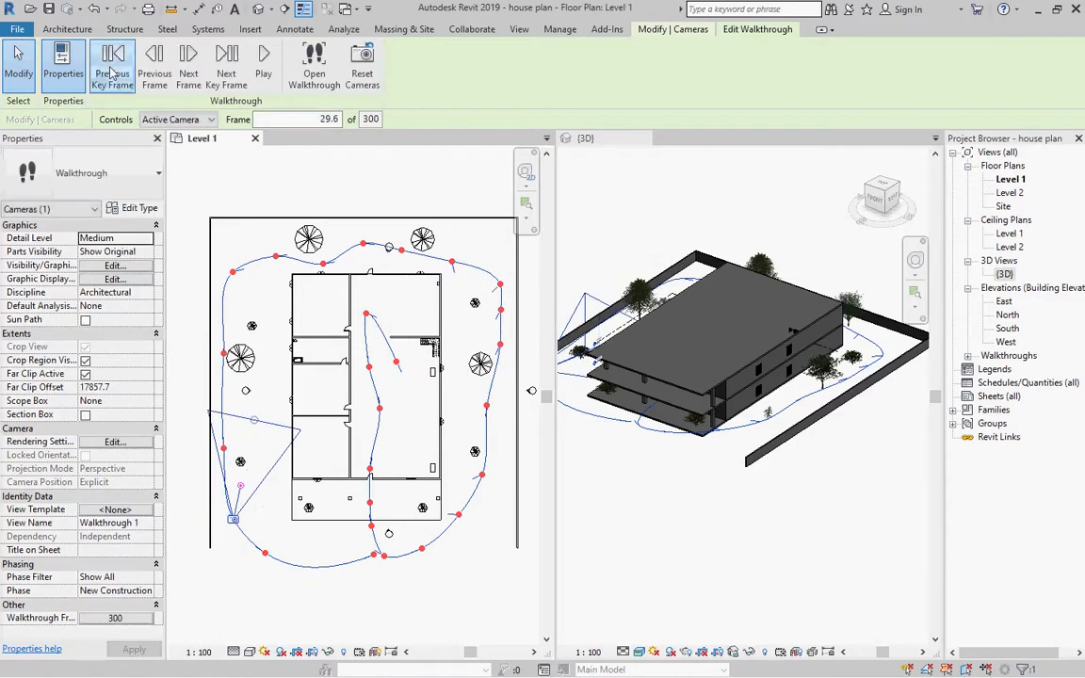
pyautogui.click(112, 72)
pyautogui.moveTo(236, 534); pyautogui.dragTo(270, 502)
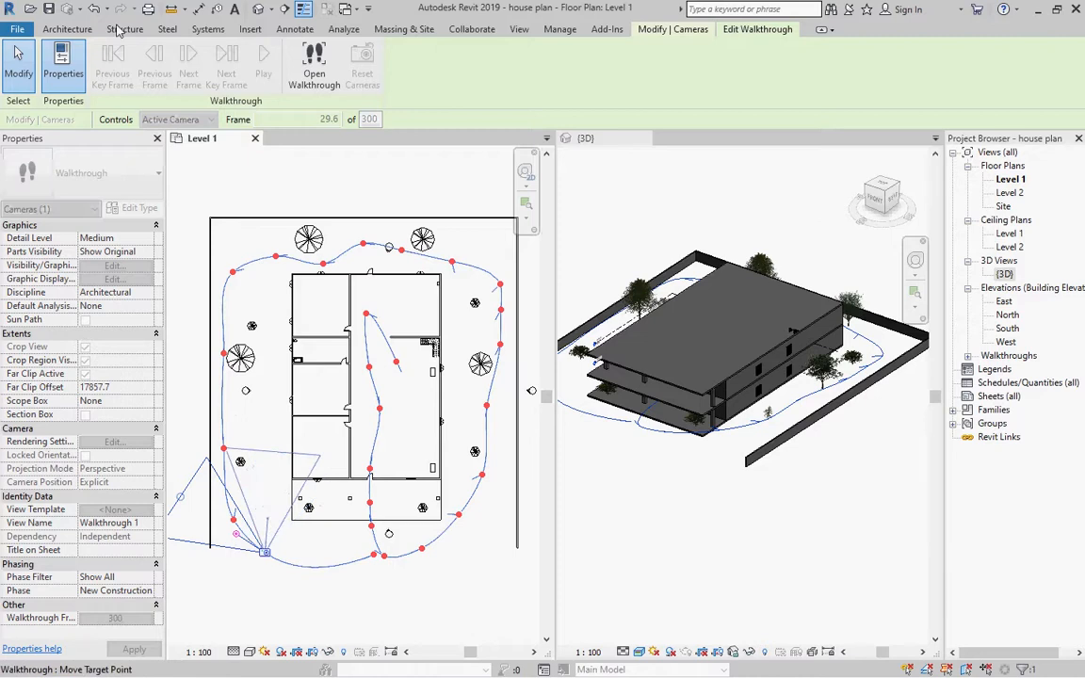
pyautogui.click(113, 72)
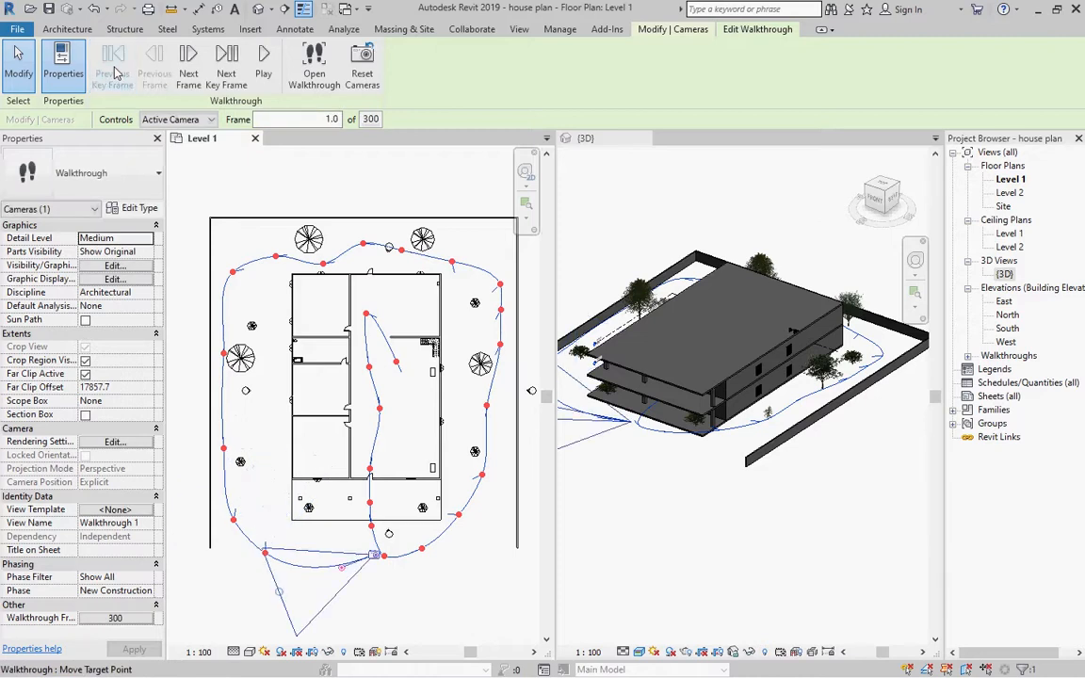
pyautogui.moveTo(345, 566); pyautogui.dragTo(350, 540)
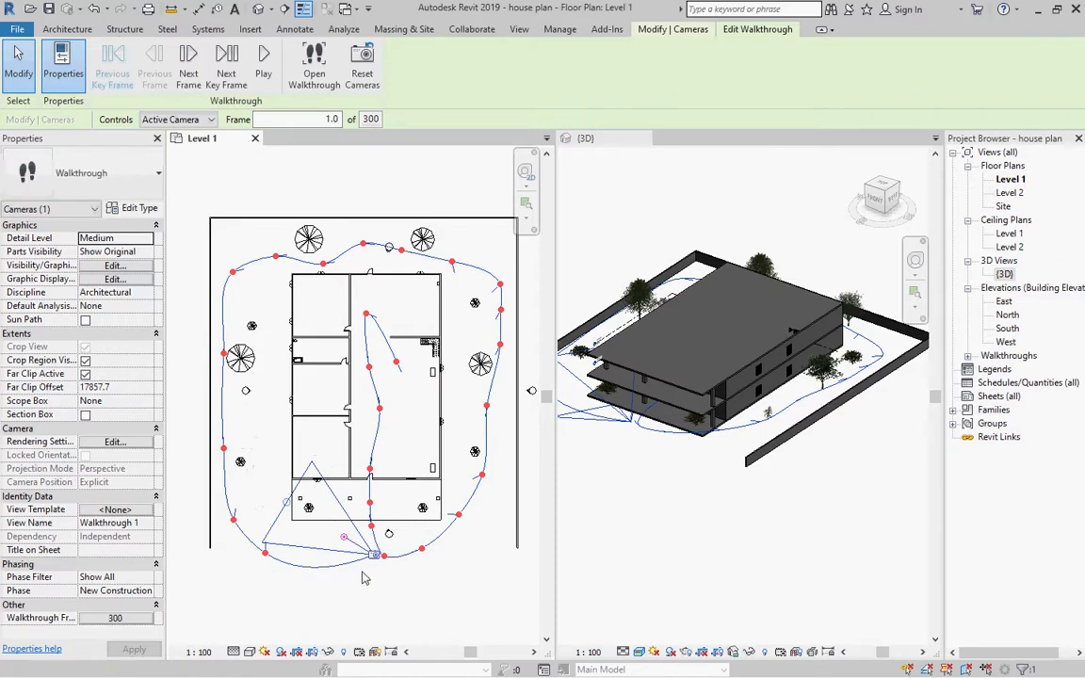
# Switch to the 3D view and quit editing the walkthrough.
pyautogui.click(662, 518)
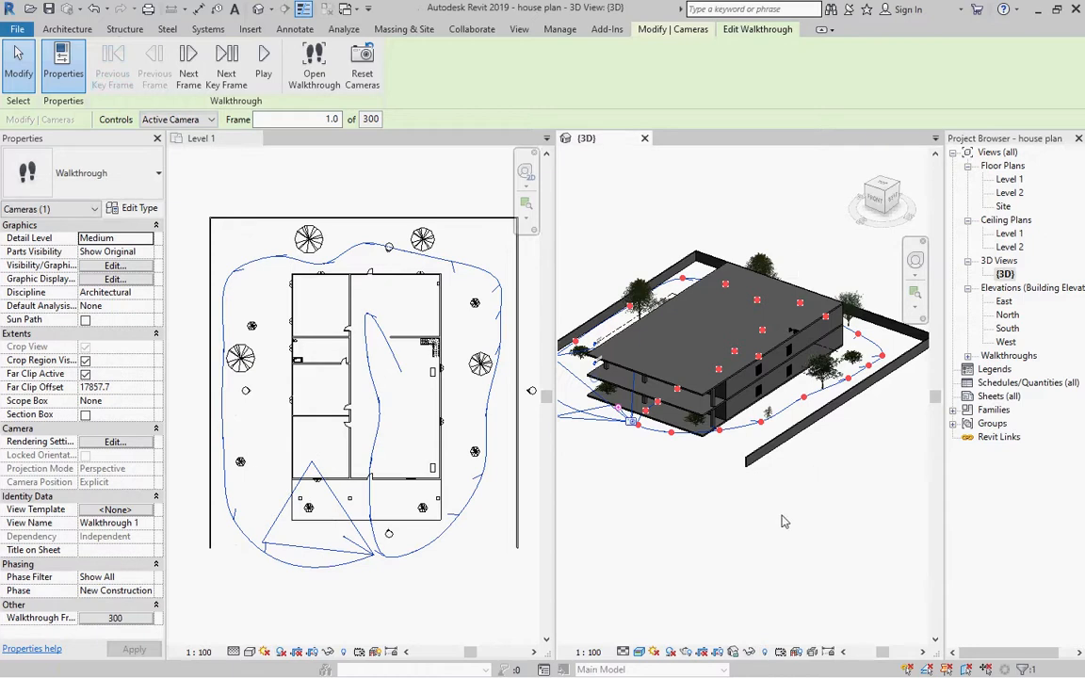
pyautogui.press('Escape')
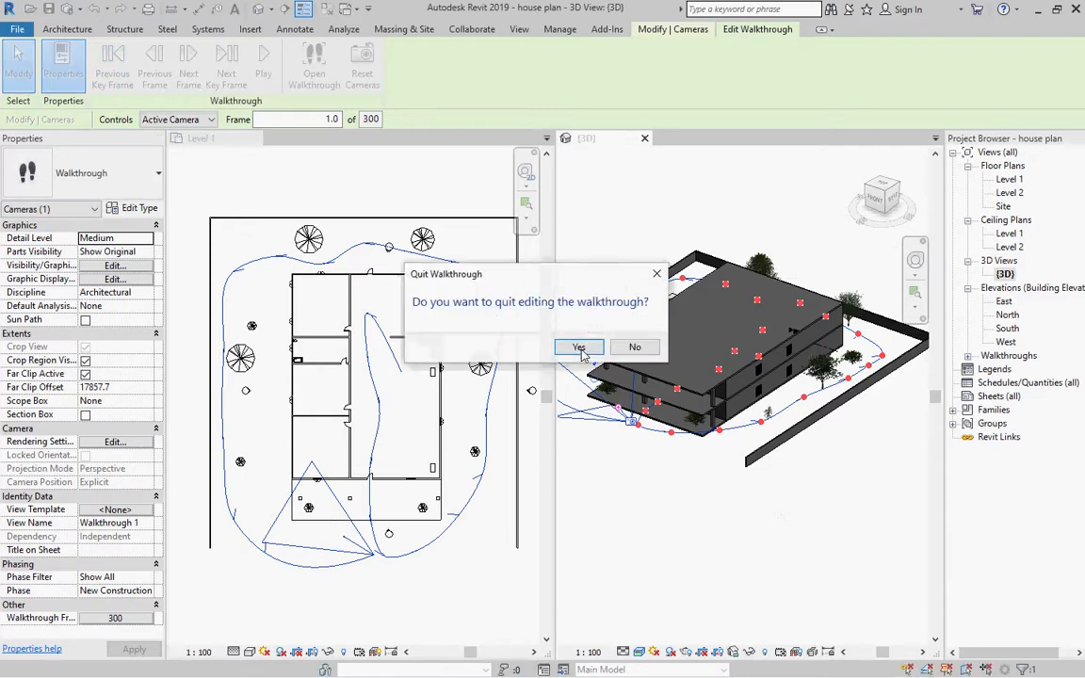
pyautogui.click(579, 347)
# Arrange the open views as tabs in one window and reframe the house in the 3D view.
pyautogui.click(838, 206)
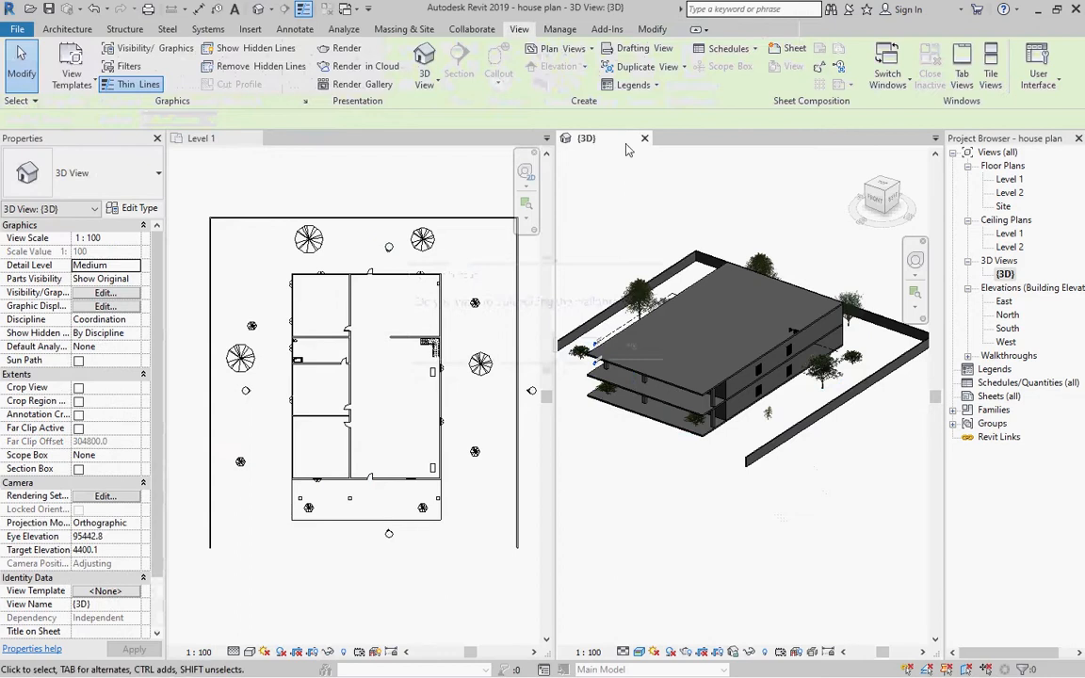
pyautogui.click(959, 60)
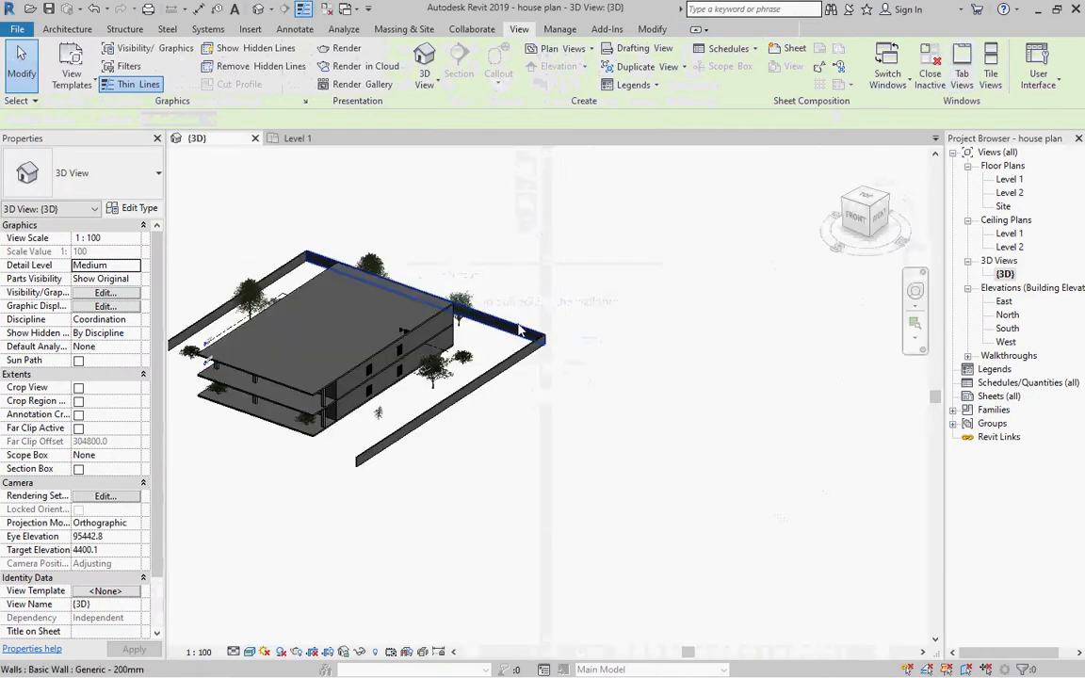
pyautogui.keyDown('shift'); pyautogui.moveTo(561, 414); pyautogui.dragTo(267, 326, button='middle'); pyautogui.keyUp('shift')
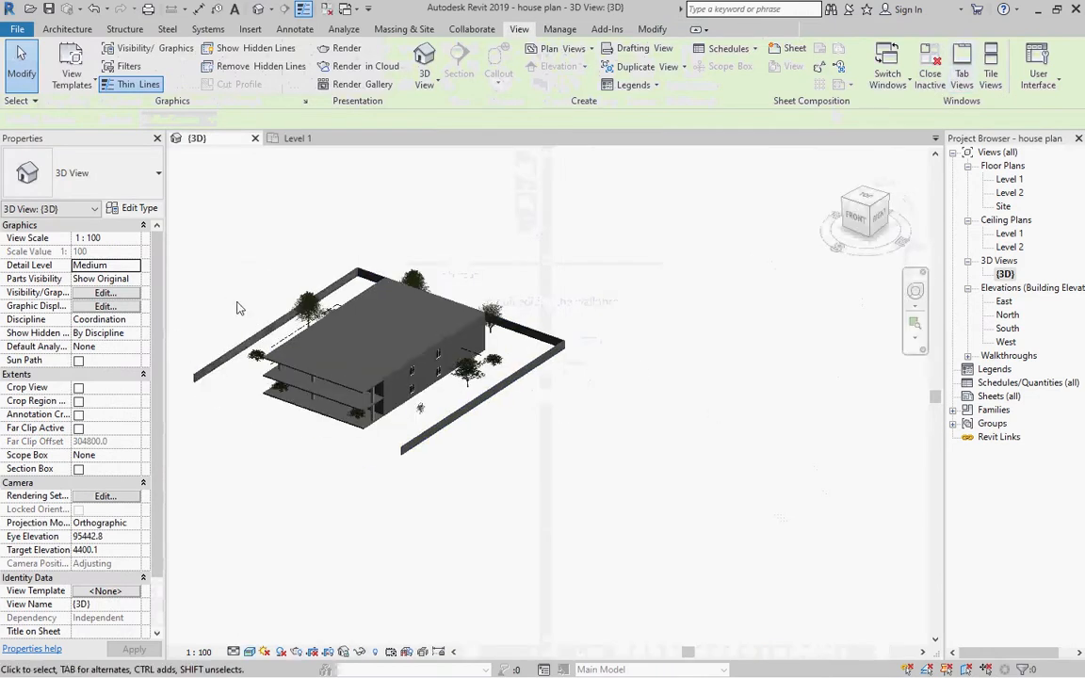
pyautogui.middleClick(237, 303)
pyautogui.middleClick(237, 303)
pyautogui.scroll(2, 580, 439)
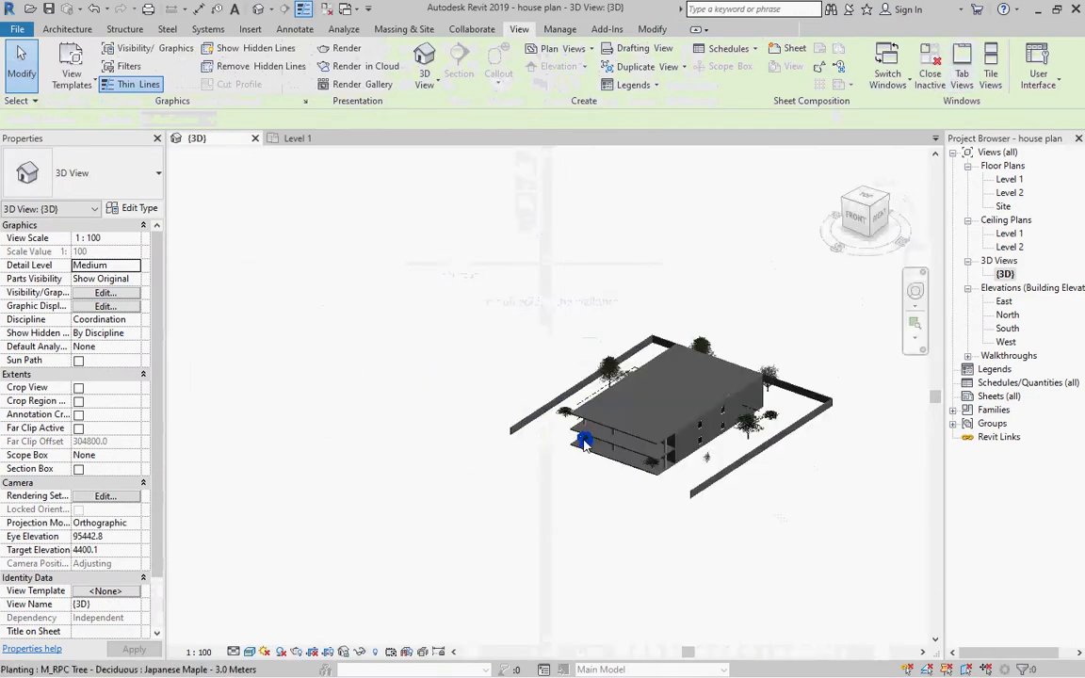
pyautogui.click(584, 441)
pyautogui.click(611, 488)
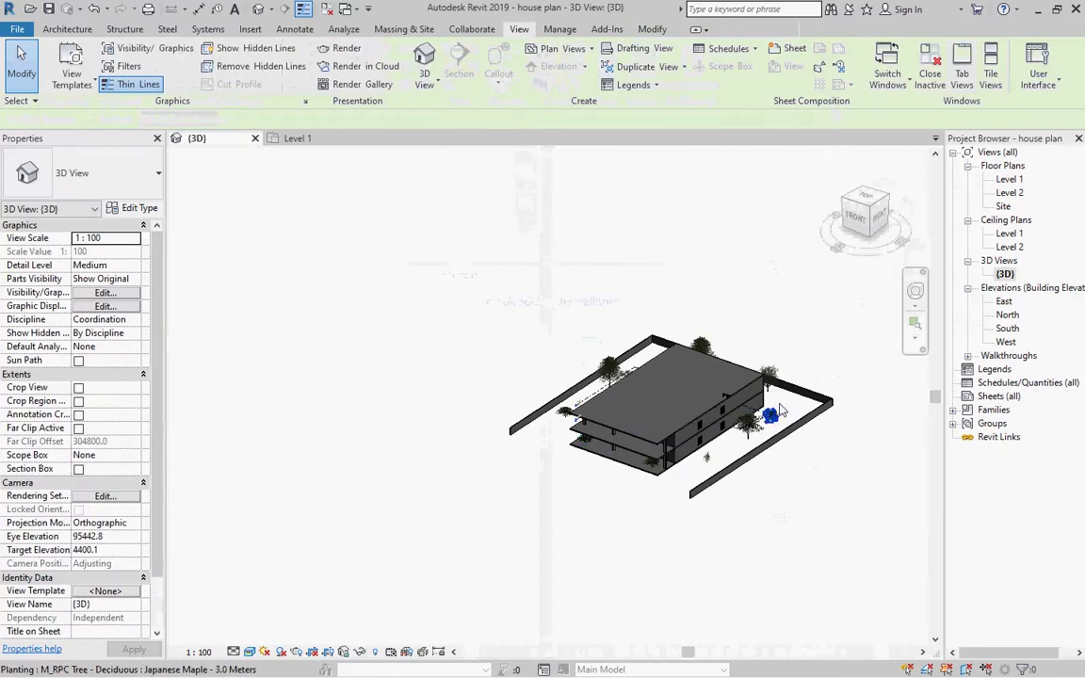
pyautogui.scroll(2, 834, 400)
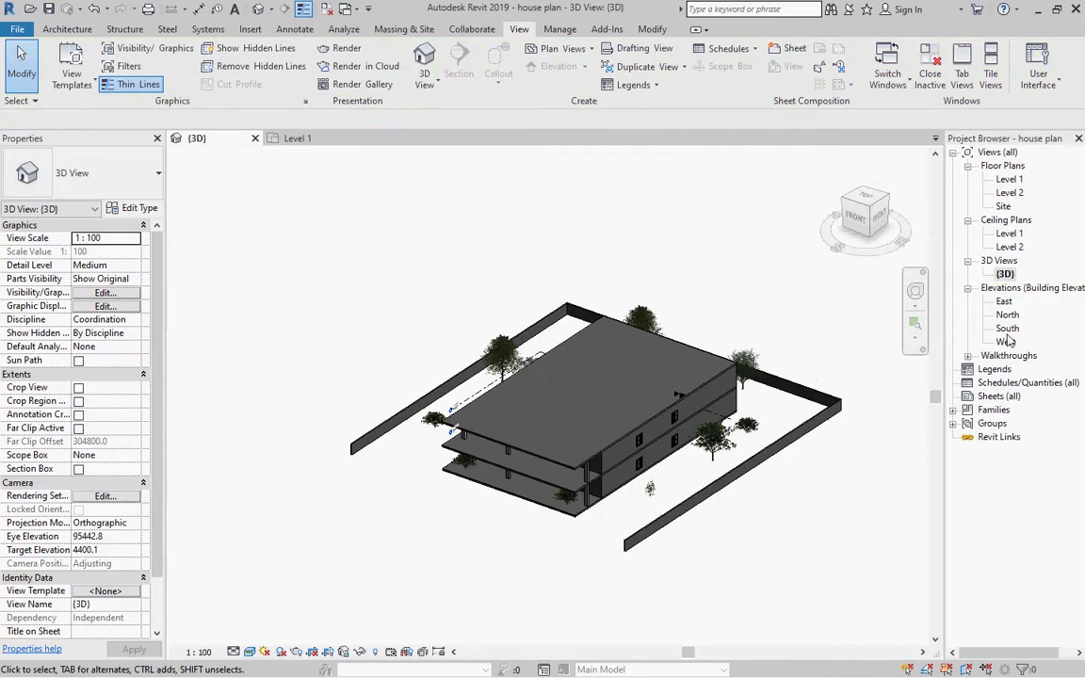
# Open the Walkthrough 1 view, select its crop boundary and start editing the walkthrough.
pyautogui.click(969, 357)
pyautogui.doubleClick(1017, 370)
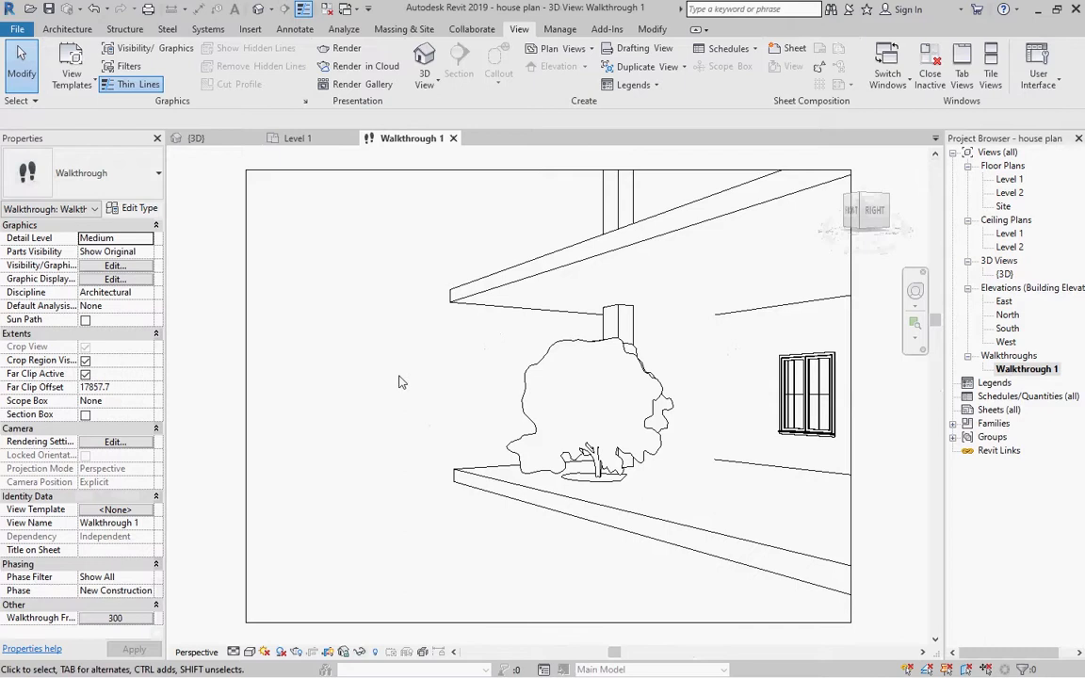
pyautogui.click(502, 170)
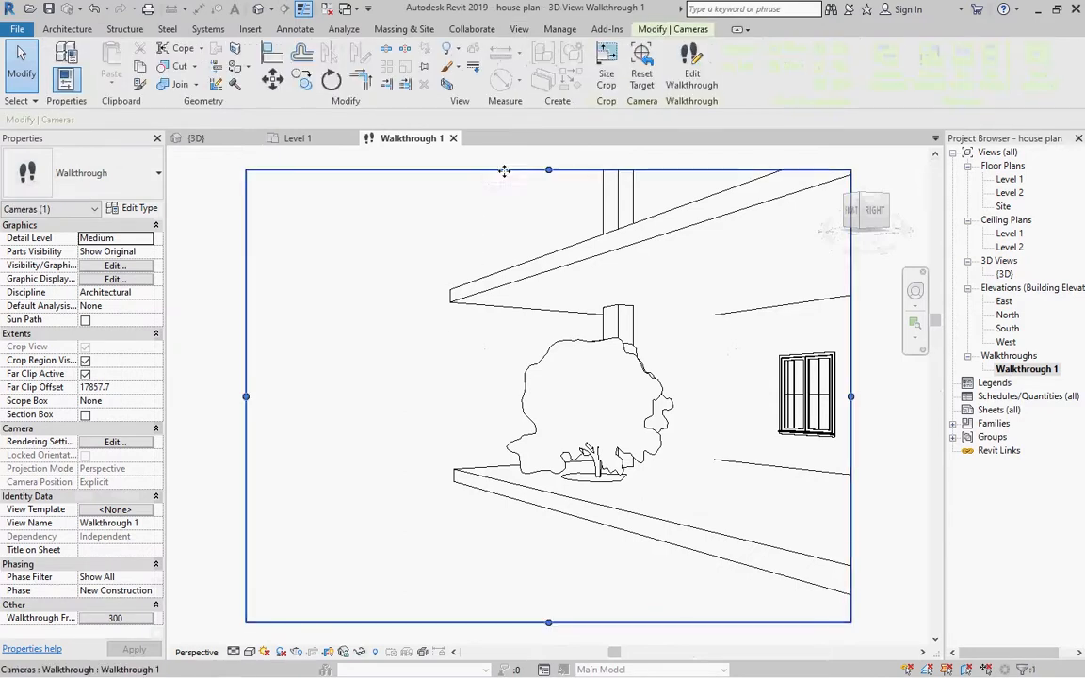
pyautogui.click(690, 81)
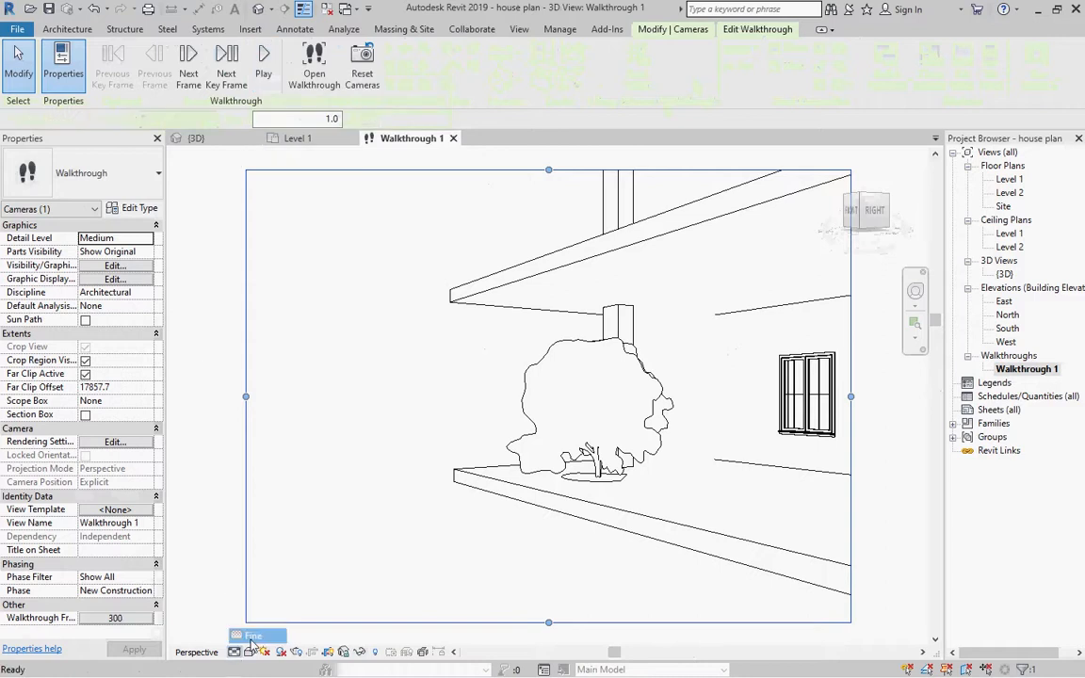
# Set the Walkthrough 1 view's detail level to Fine and its visual style to Realistic.
pyautogui.click(253, 635)
pyautogui.click(250, 652)
pyautogui.click(277, 620)
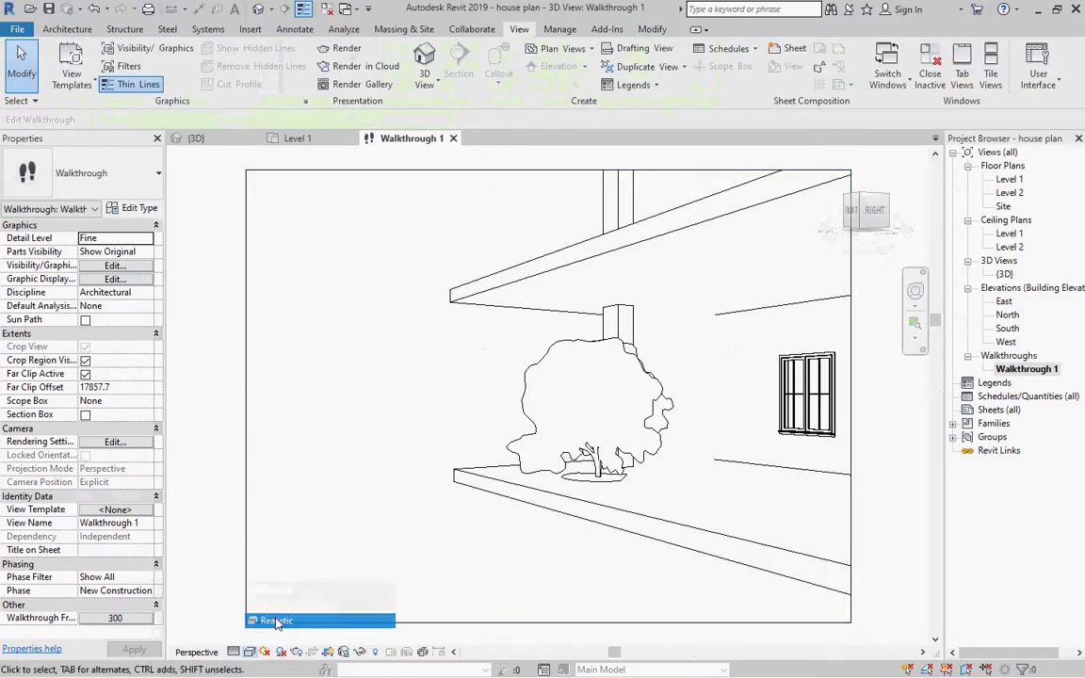
# Try the Hidden Line, Wireframe and Shaded visual styles on the walkthrough view.
pyautogui.click(250, 652)
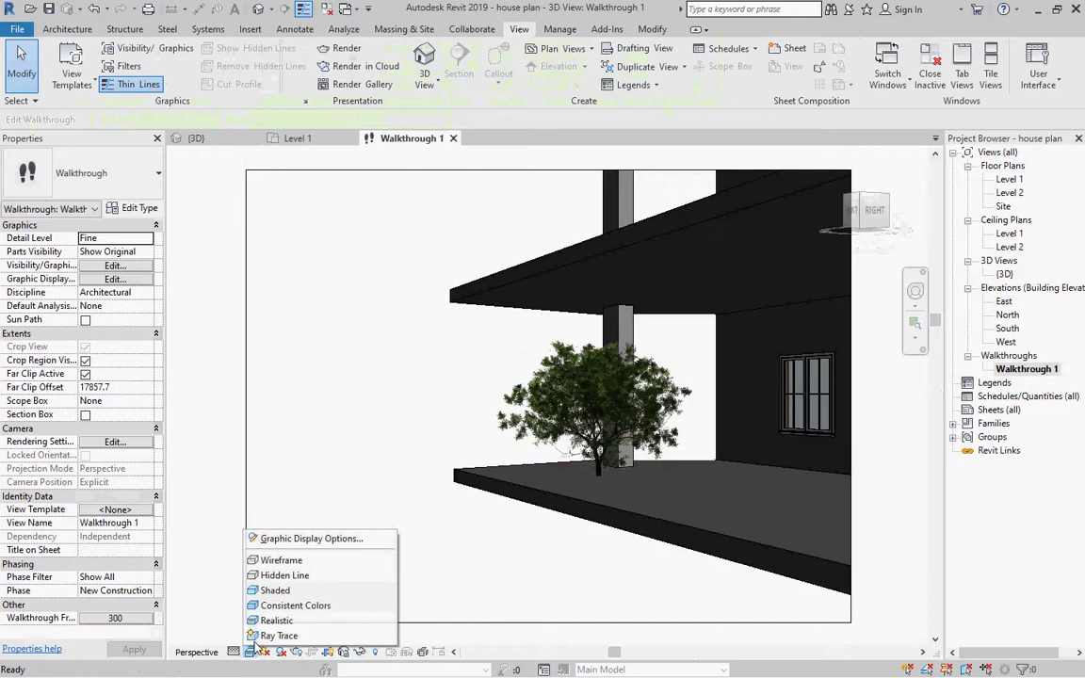
pyautogui.click(286, 576)
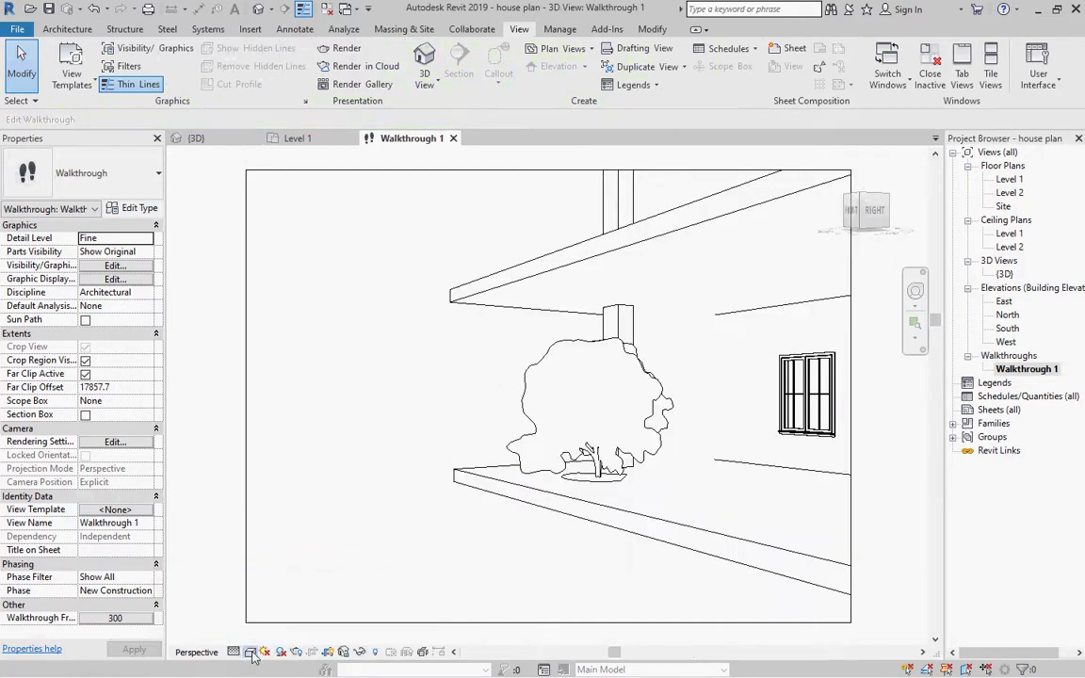
pyautogui.click(249, 652)
pyautogui.click(276, 565)
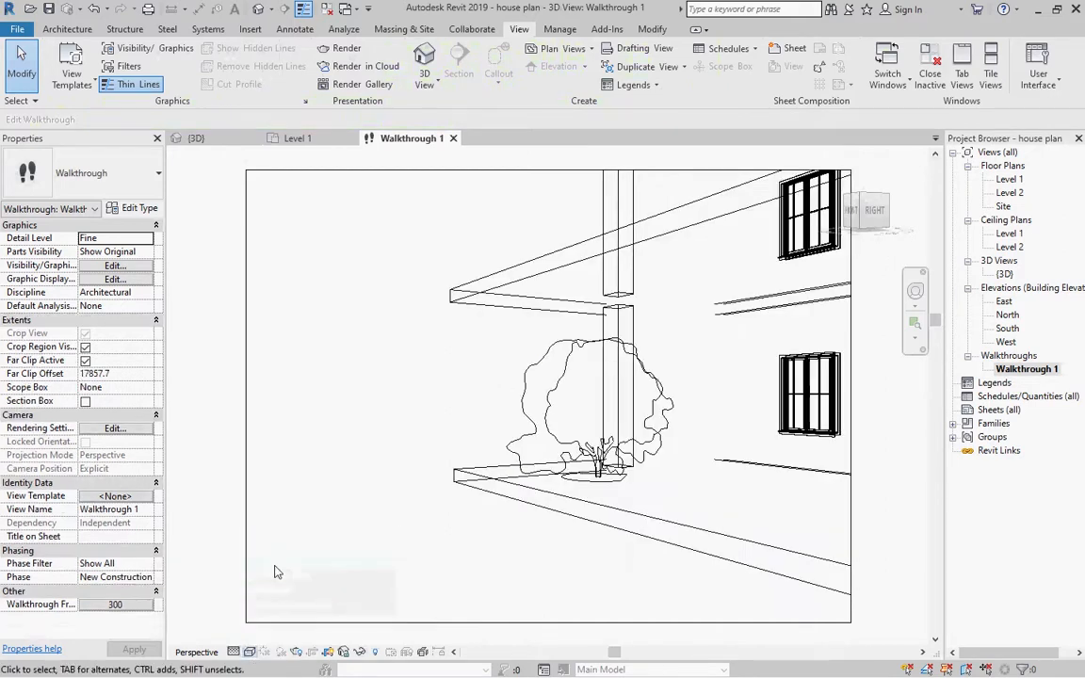
pyautogui.click(250, 652)
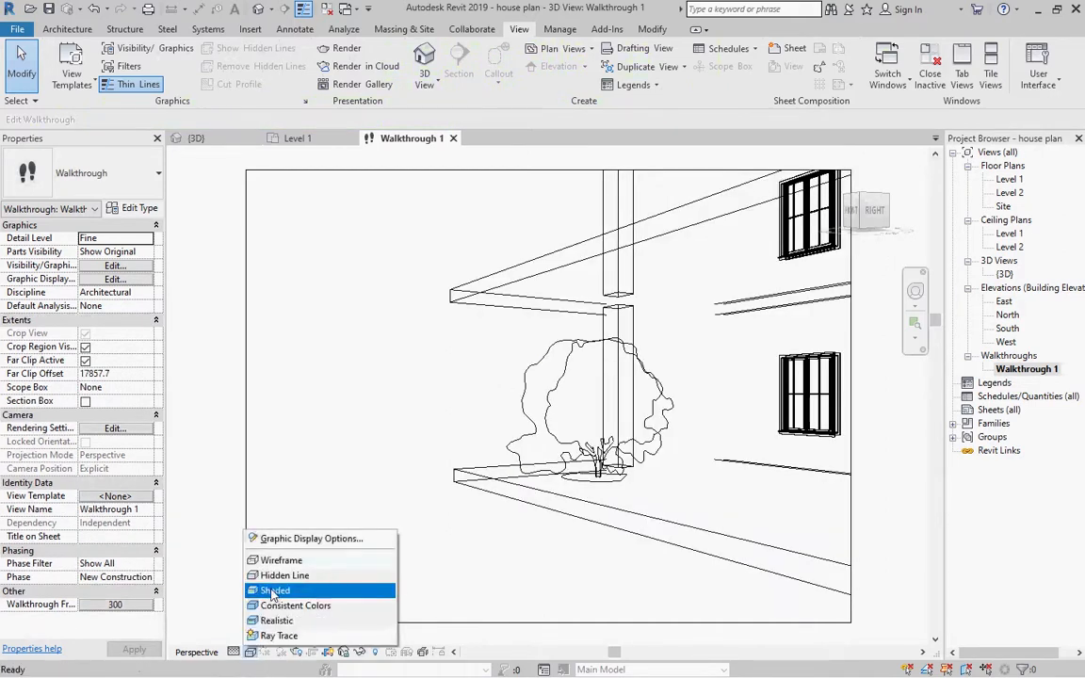
pyautogui.click(273, 591)
# Return the walkthrough view to the Realistic visual style.
pyautogui.click(250, 652)
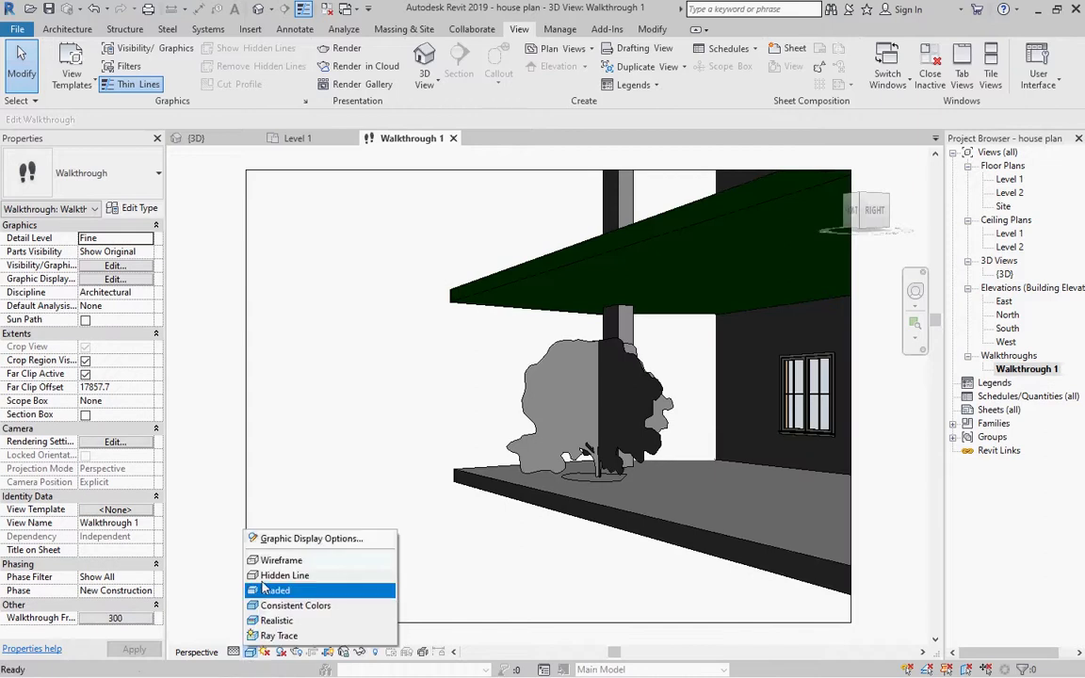
pyautogui.click(270, 619)
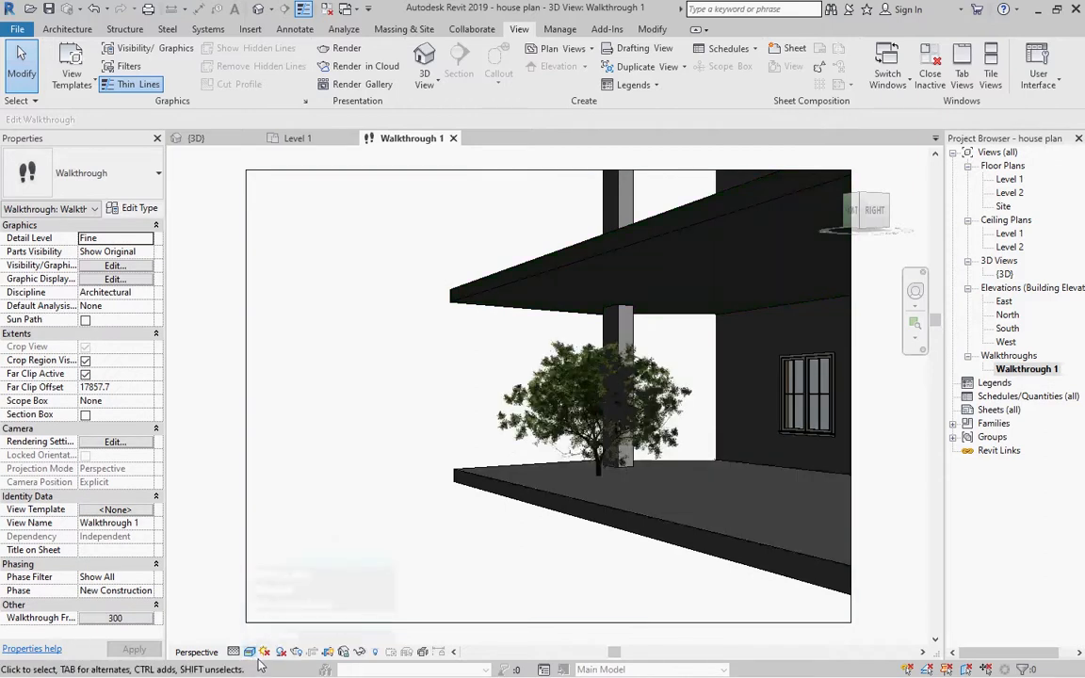
pyautogui.click(250, 652)
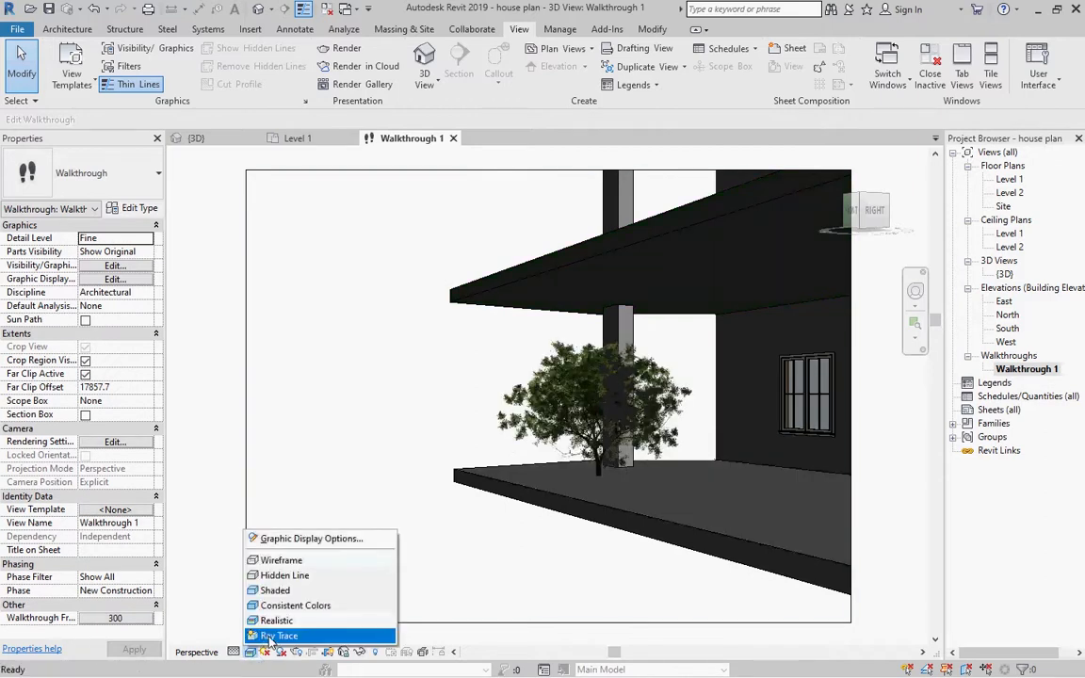
pyautogui.click(310, 499)
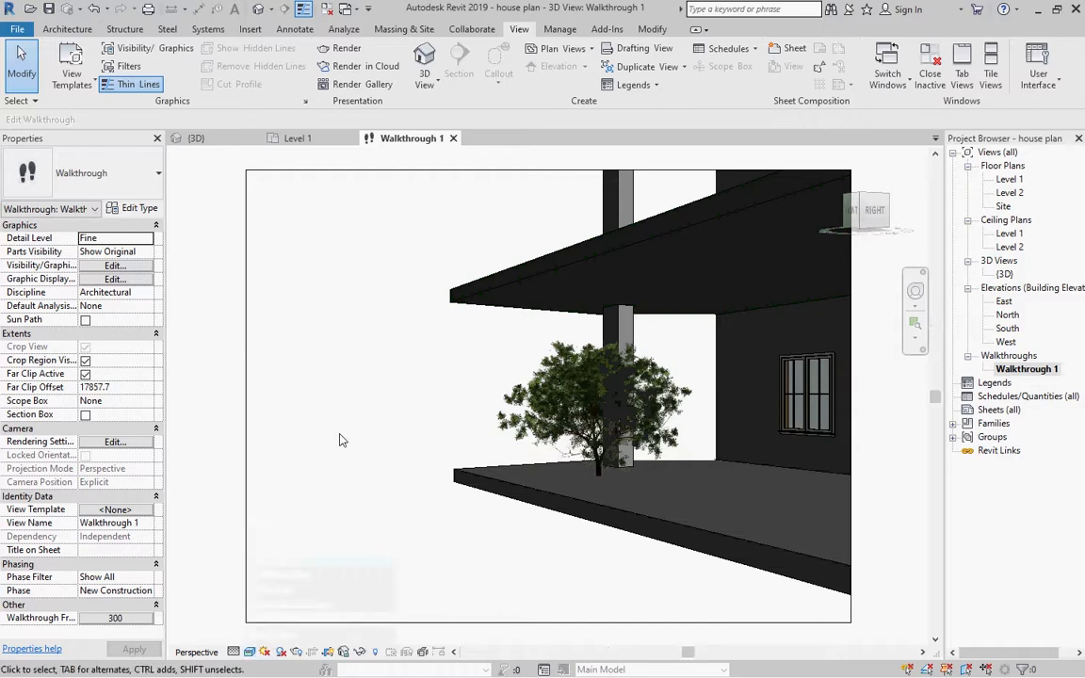
# Select the walkthrough's crop boundary and extend its upper, right and lower edges to show both storeys of the house.
pyautogui.scroll(-3, 341, 440)
pyautogui.click(433, 320)
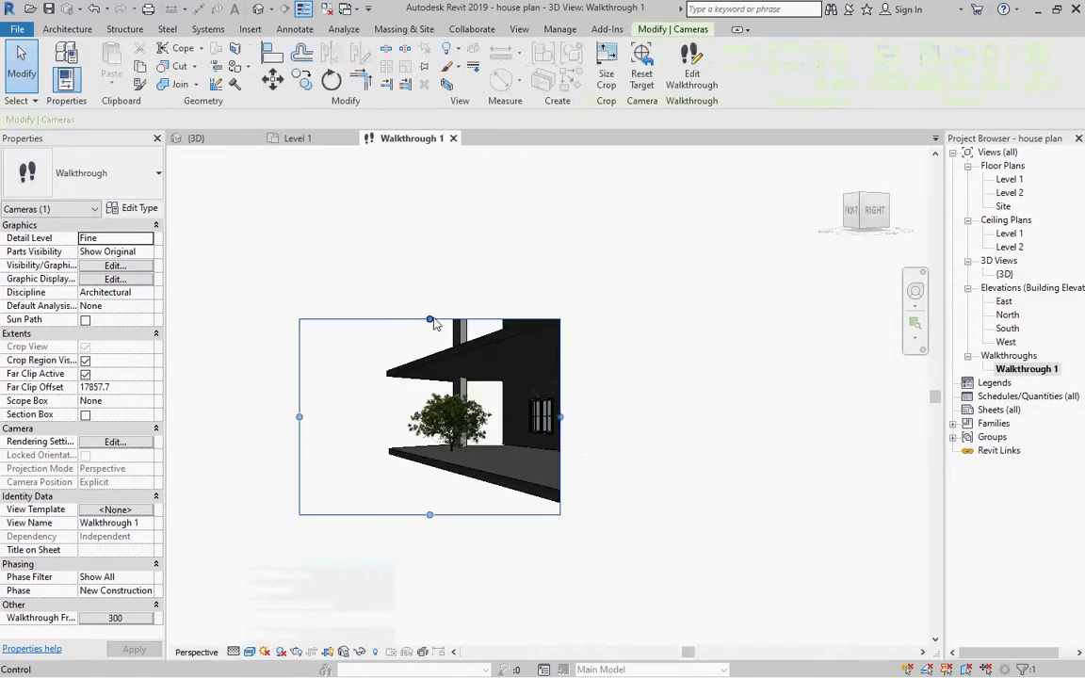
pyautogui.moveTo(431, 321); pyautogui.dragTo(428, 193)
pyautogui.moveTo(560, 355); pyautogui.dragTo(660, 367)
pyautogui.moveTo(491, 606); pyautogui.dragTo(490, 607)
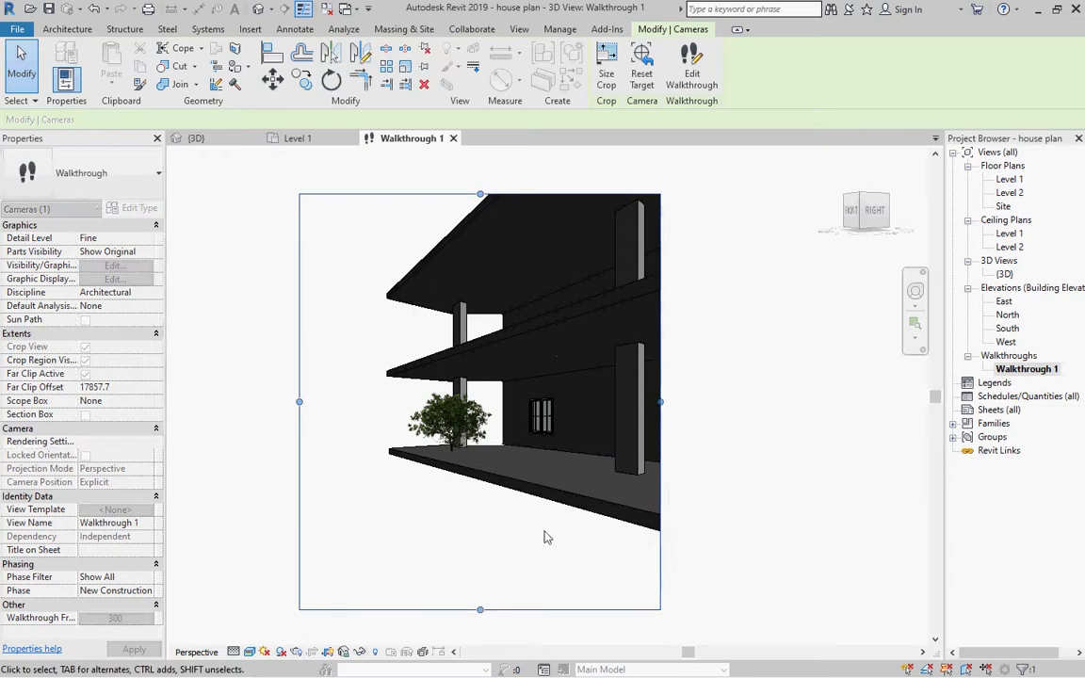
# Widen the crop boundary further on both sides, raise its upper edge, and fit the walkthrough in the view.
pyautogui.moveTo(482, 185); pyautogui.dragTo(476, 172)
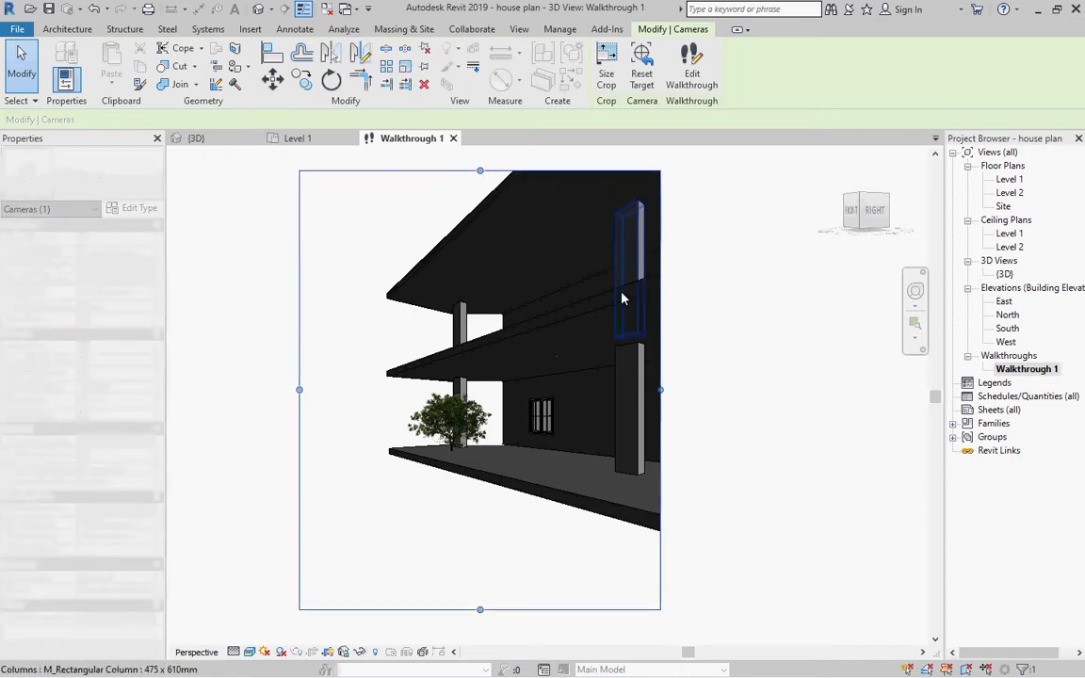
pyautogui.moveTo(662, 381); pyautogui.dragTo(762, 377)
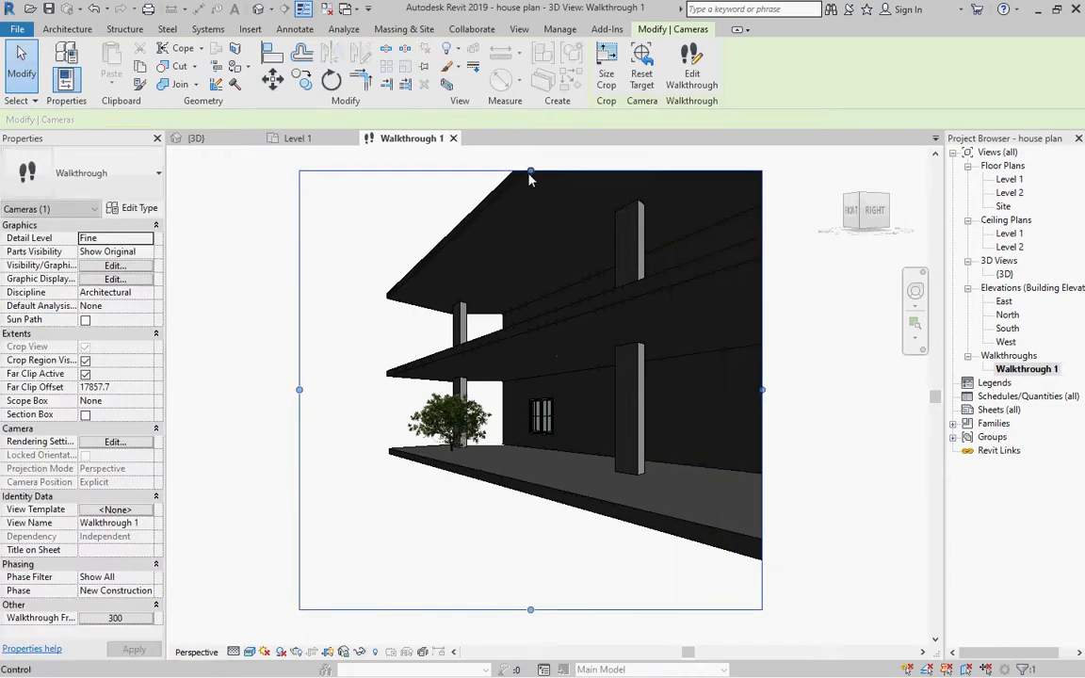
pyautogui.moveTo(530, 171); pyautogui.dragTo(534, 147)
pyautogui.moveTo(299, 379); pyautogui.dragTo(228, 379)
pyautogui.moveTo(766, 385); pyautogui.dragTo(847, 380)
pyautogui.rightClick(356, 449)
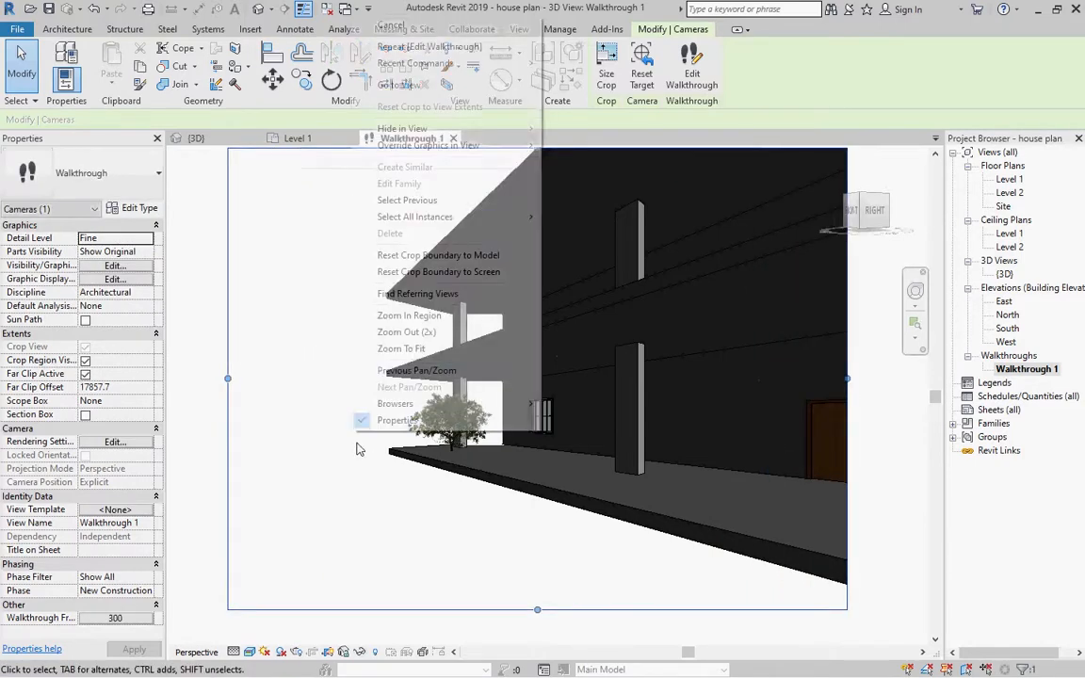
pyautogui.click(411, 354)
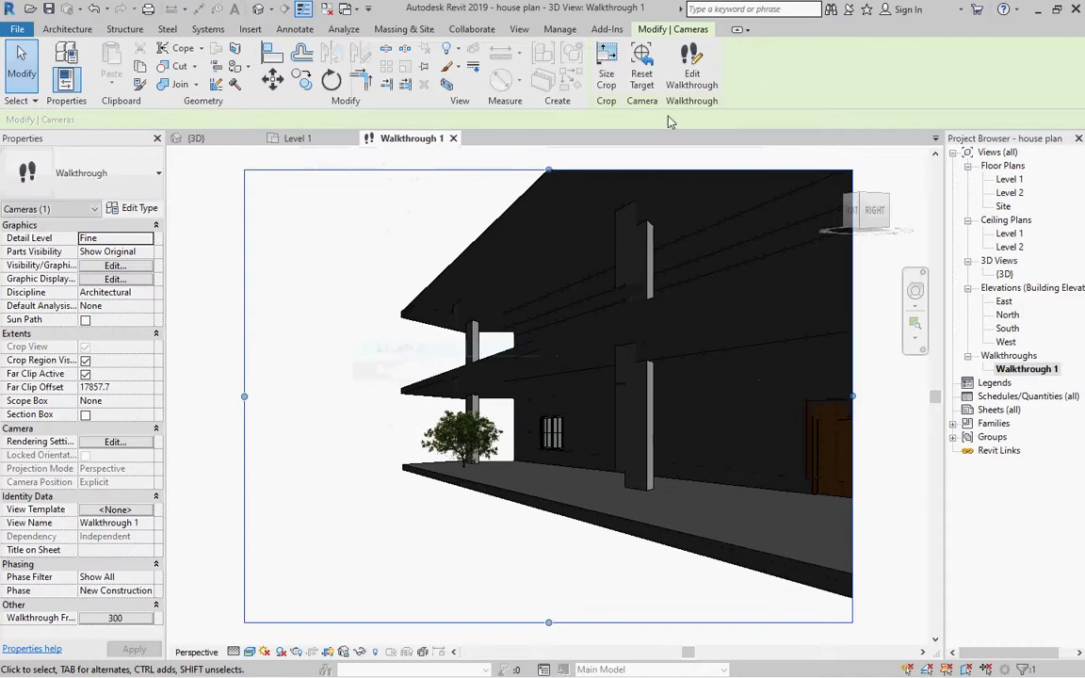
# Start editing the walkthrough and play it from frame 1.0.
pyautogui.click(691, 70)
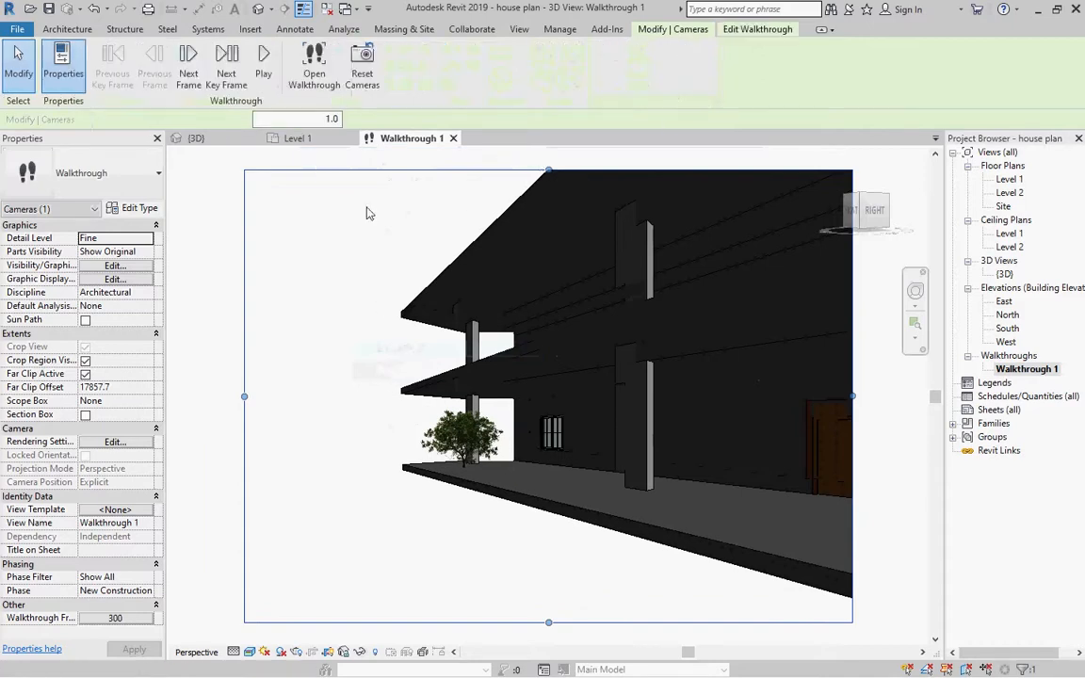
pyautogui.click(263, 63)
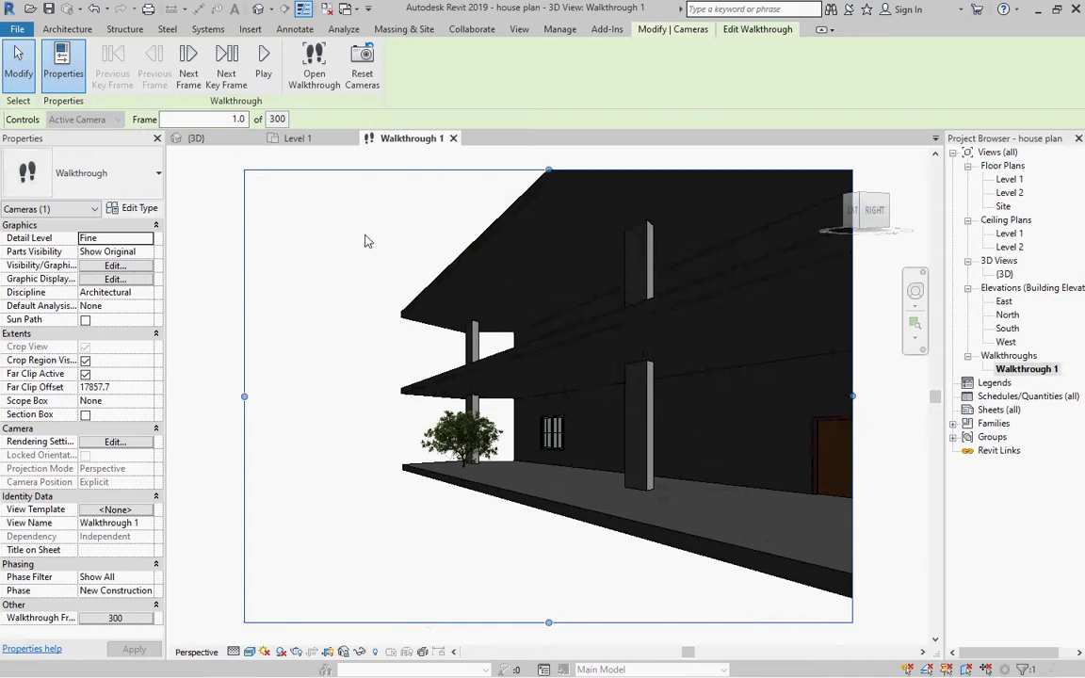
# In the Level 1 plan, extend the frame 1.0 camera's far clip offset to about 21523 mm and turn the camera further toward the house.
pyautogui.click(306, 139)
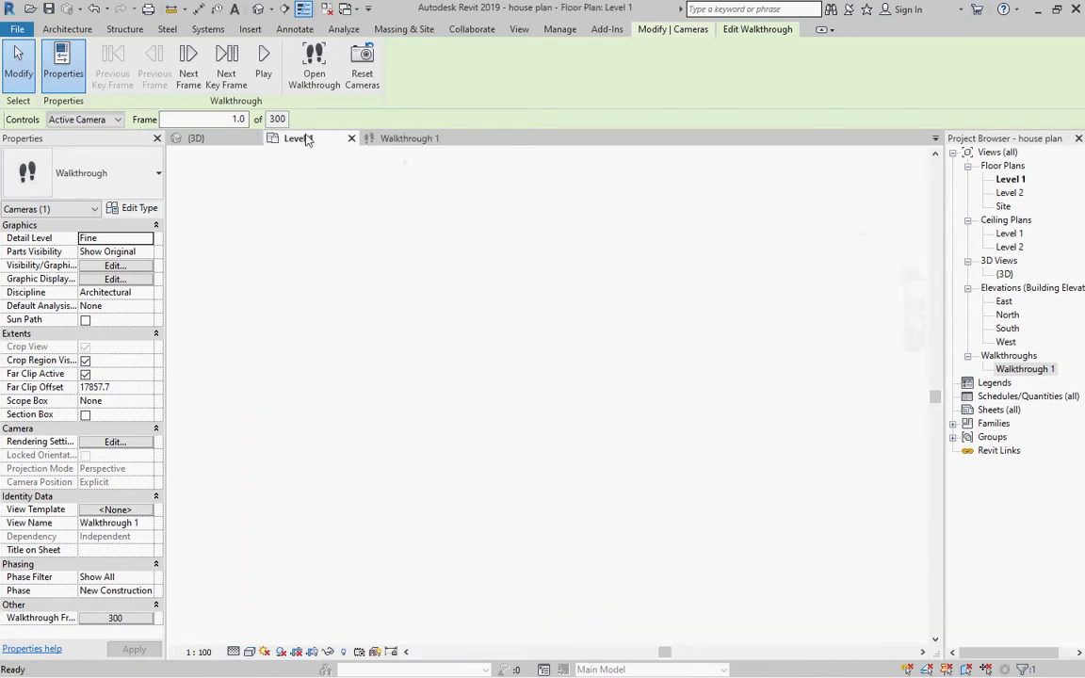
pyautogui.scroll(-2, 621, 422)
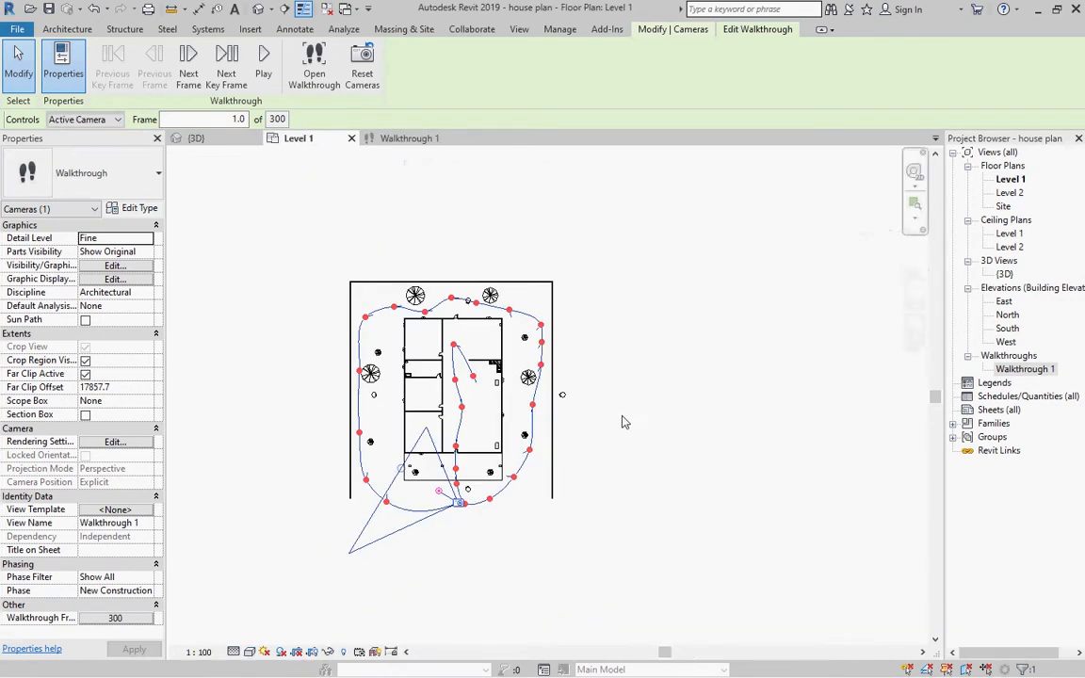
pyautogui.scroll(2, 400, 506)
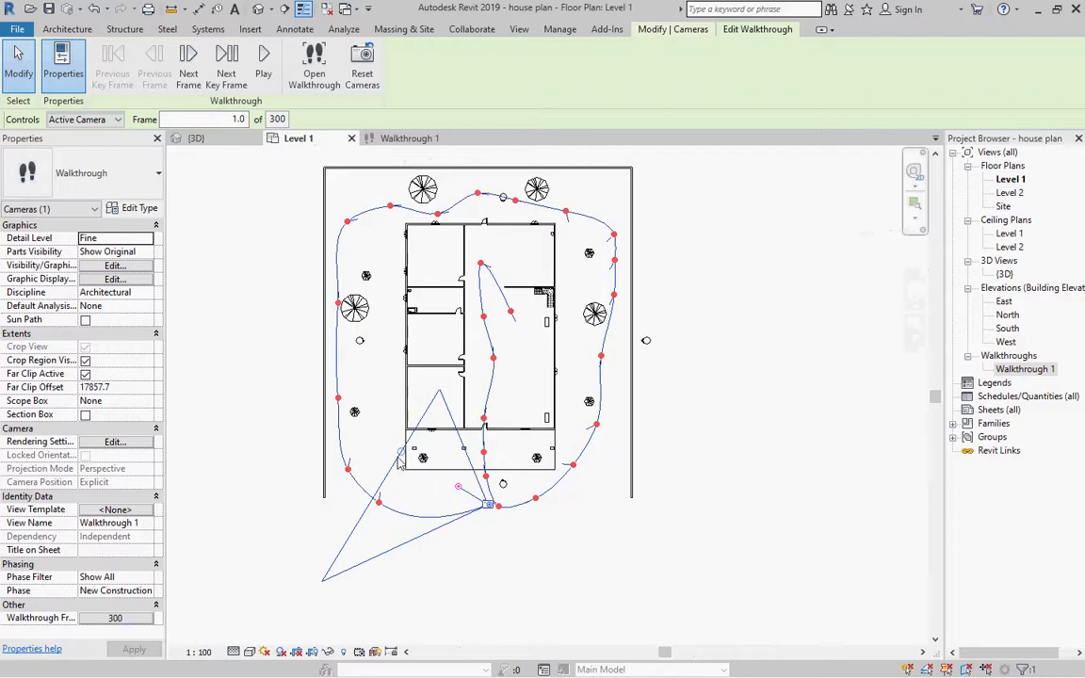
pyautogui.moveTo(392, 426); pyautogui.dragTo(393, 420)
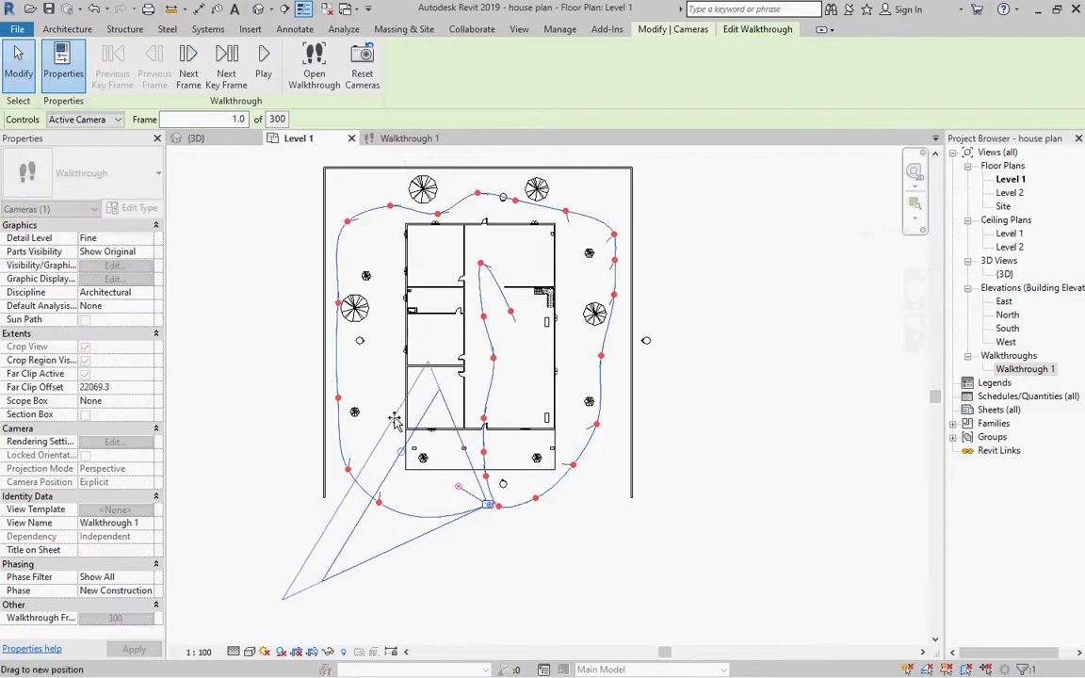
pyautogui.moveTo(439, 483); pyautogui.dragTo(461, 499)
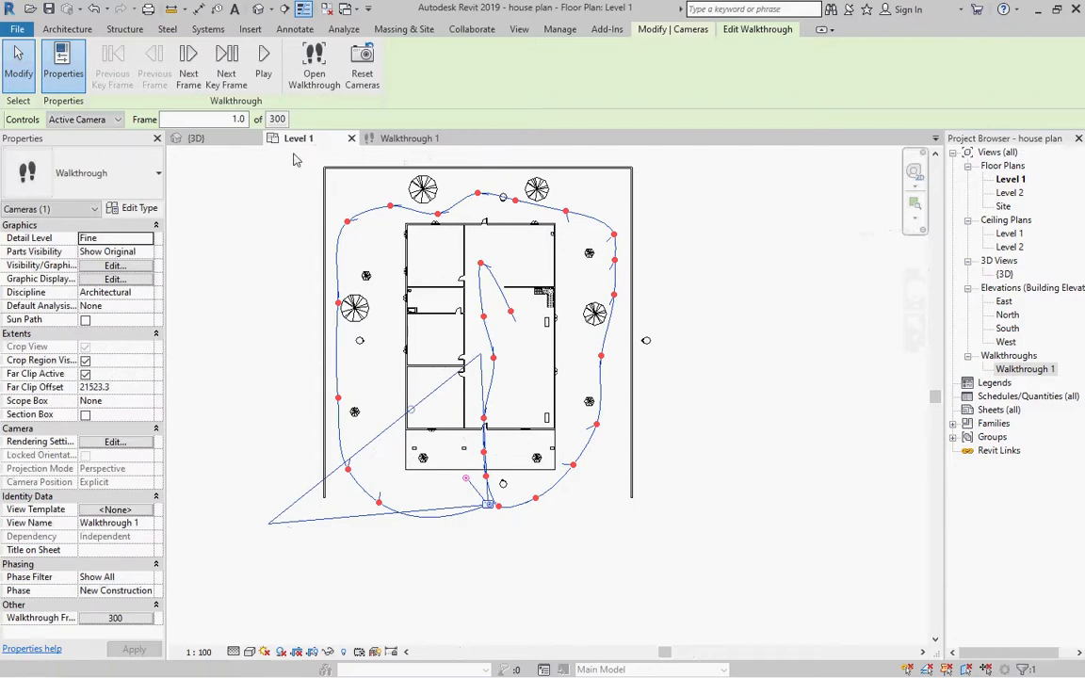
# In the walkthrough frame settings, turn off Uniform Speed and set the accelerator of key frames 1 to 3 to 0.5.
pyautogui.click(276, 120)
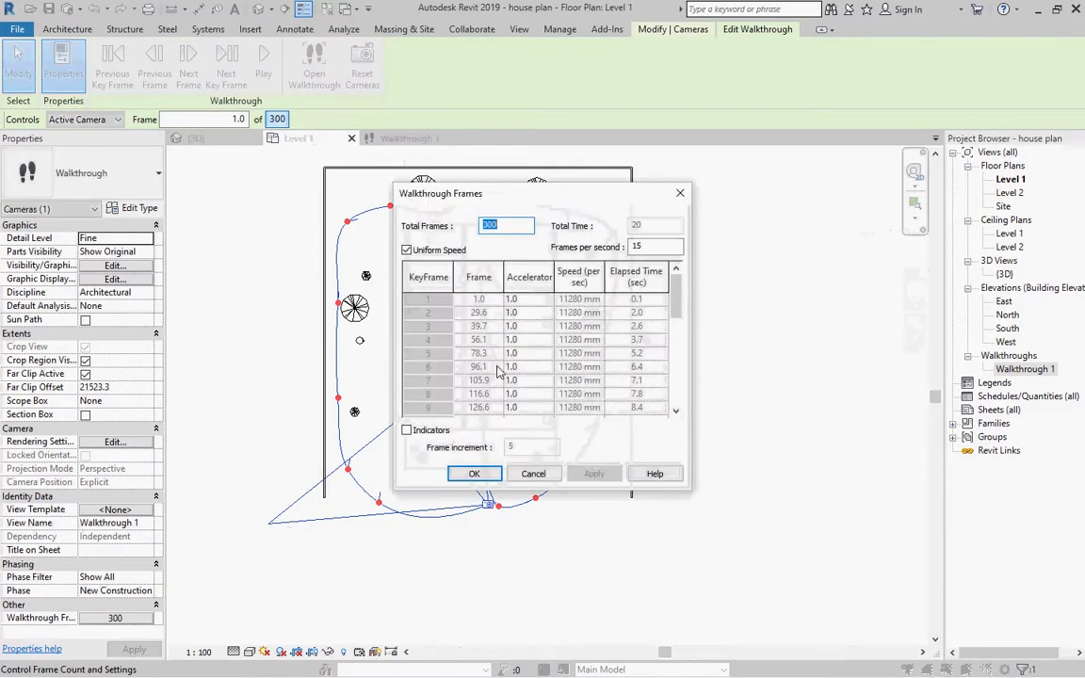
pyautogui.click(406, 250)
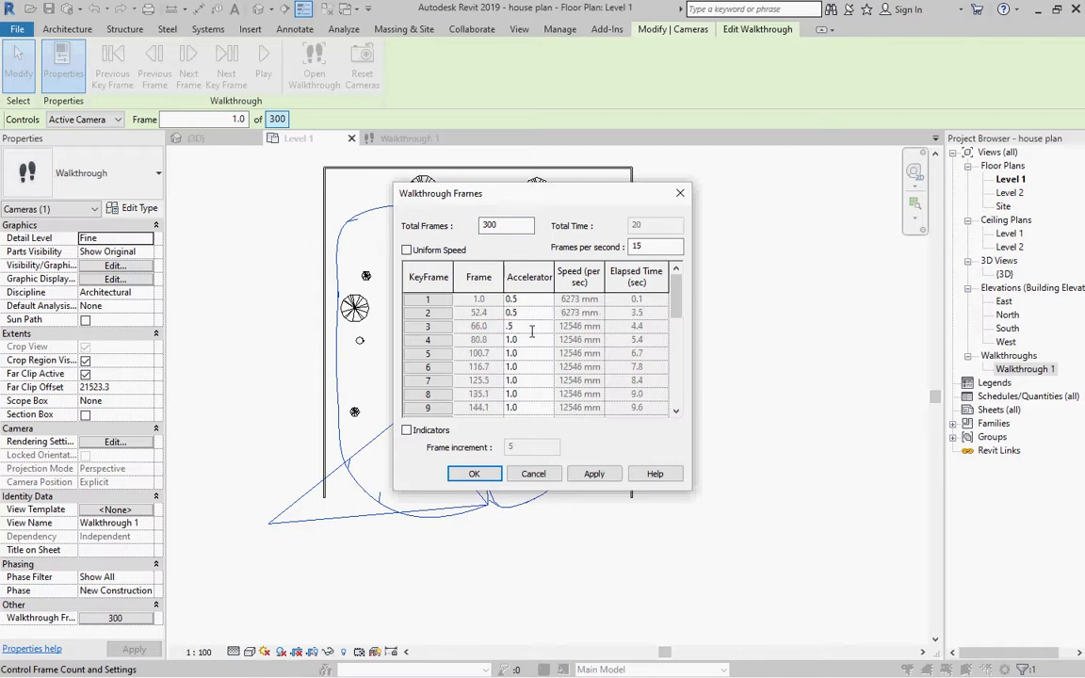
pyautogui.click(474, 474)
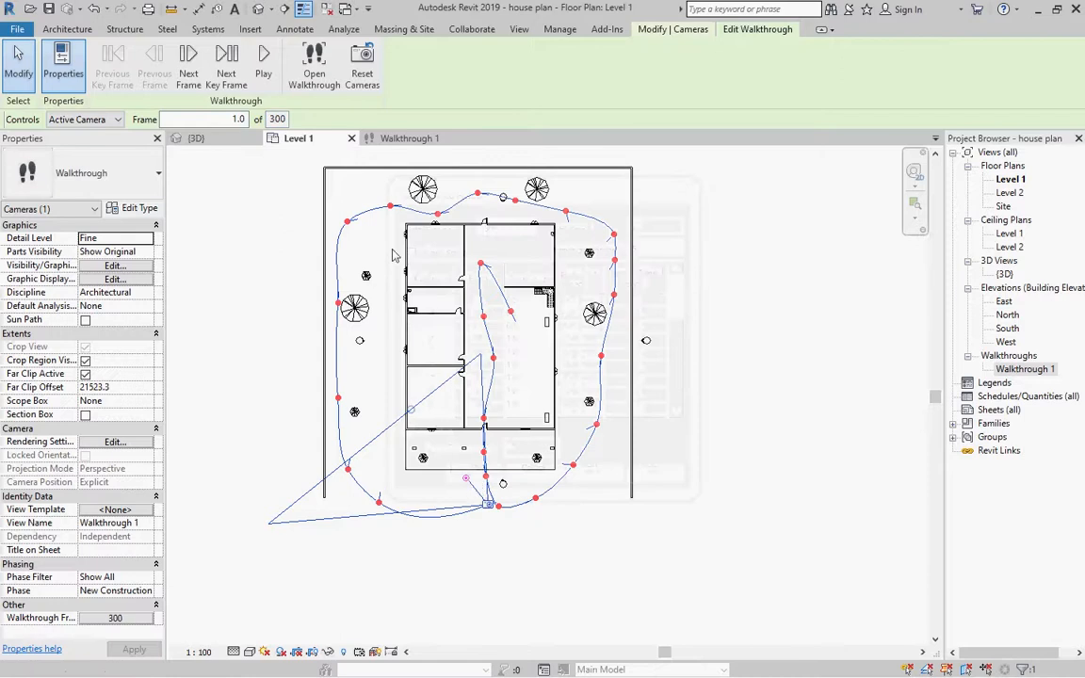
# Play the walkthrough again in the Walkthrough 1 view with the slower opening key frames.
pyautogui.click(400, 139)
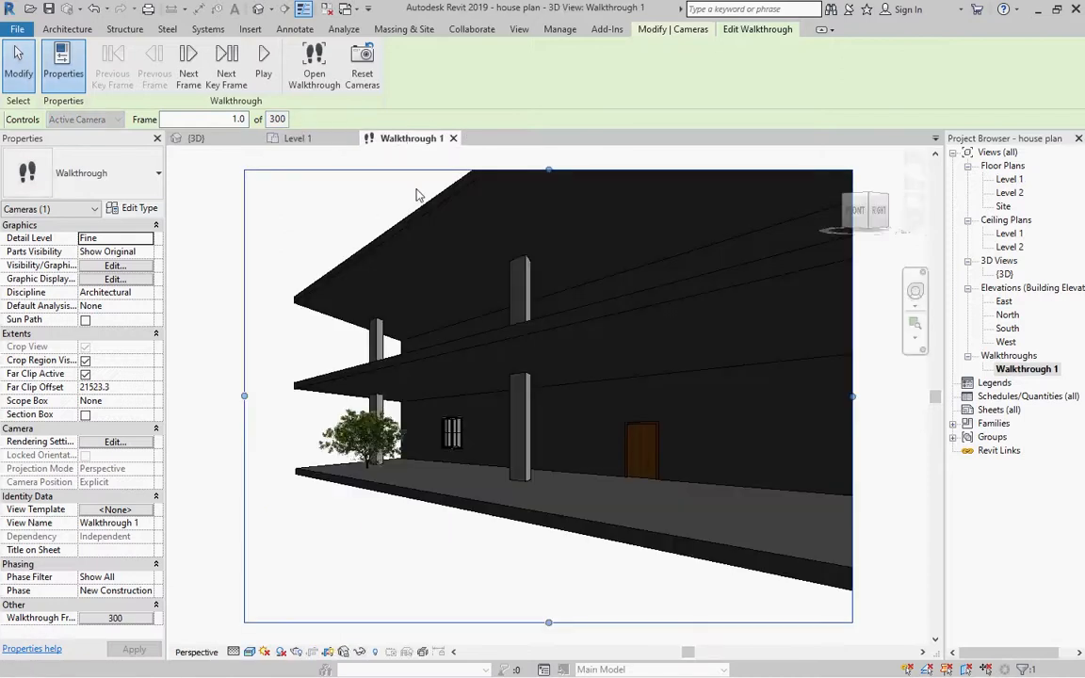
pyautogui.click(264, 61)
# Return to the Level 1 plan and quit editing the walkthrough.
pyautogui.click(195, 138)
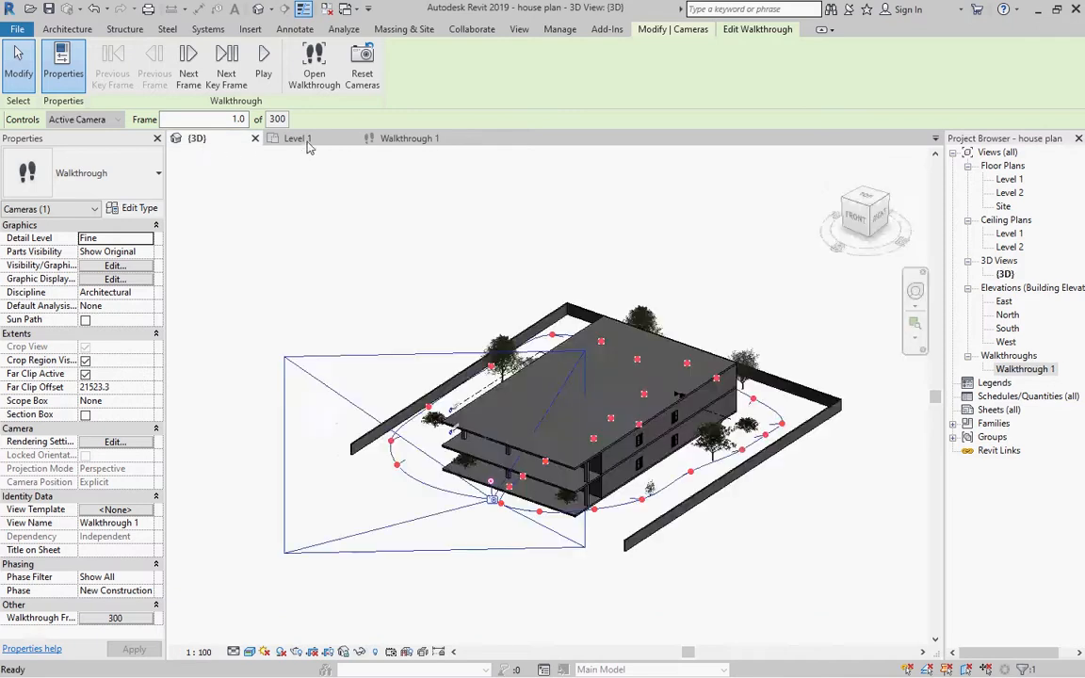
pyautogui.click(307, 141)
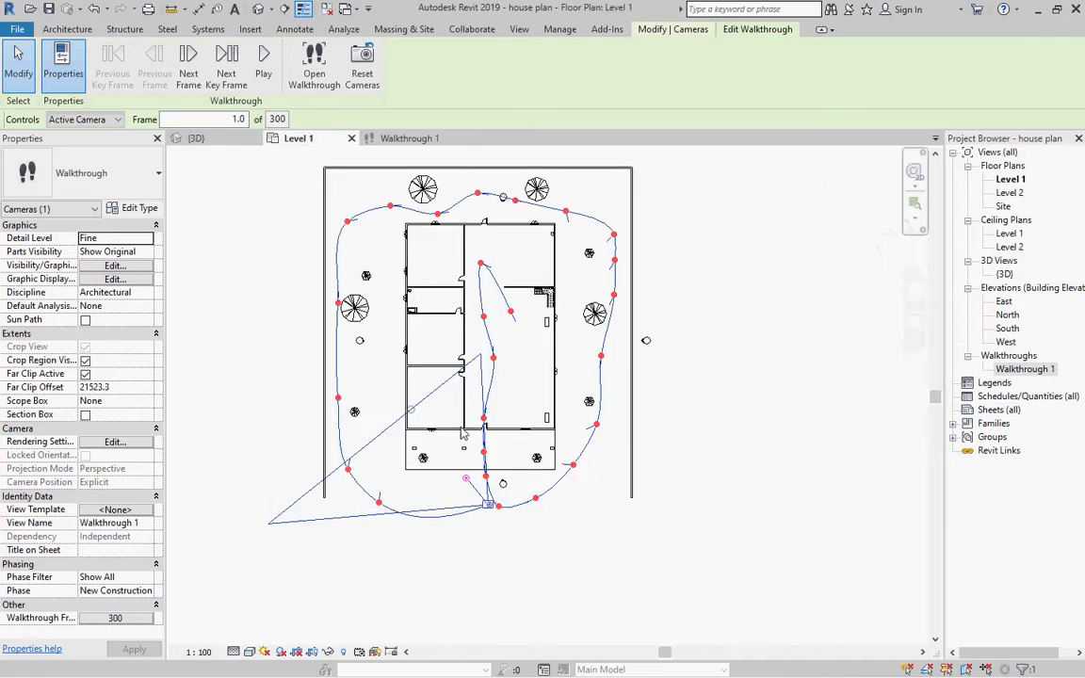
pyautogui.press('Escape')
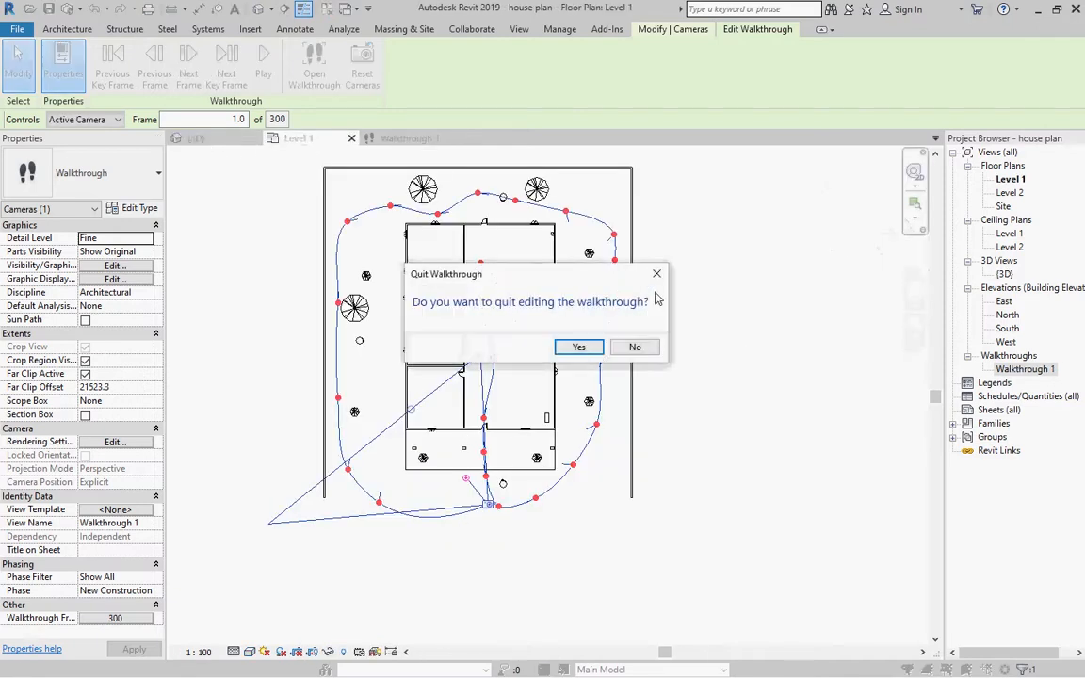
pyautogui.press('Escape')
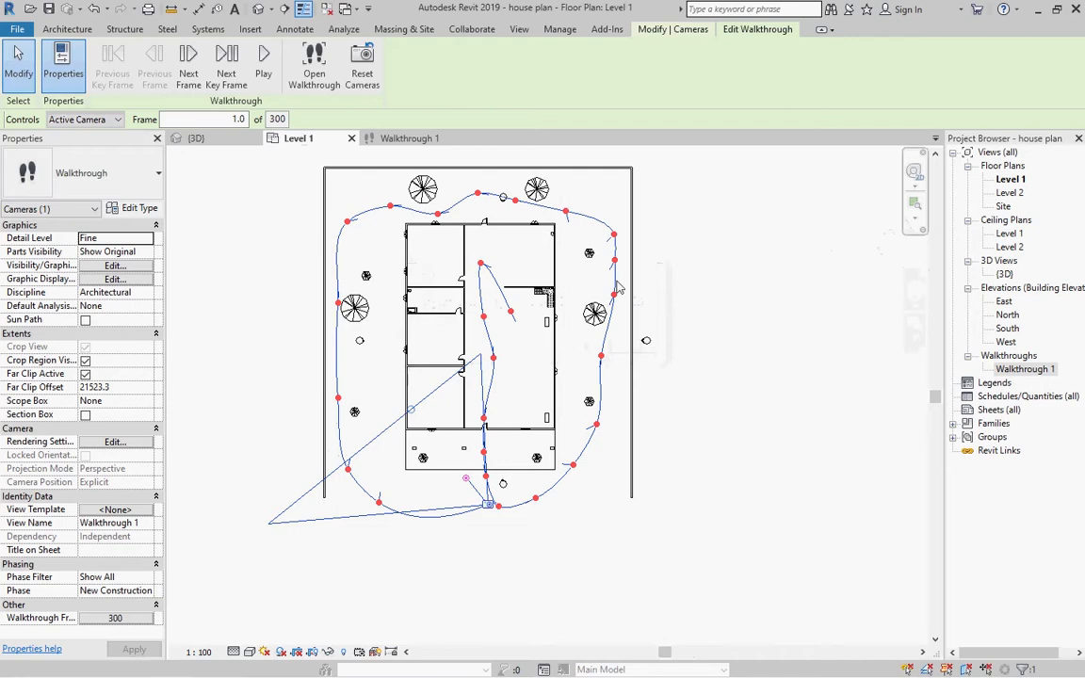
pyautogui.press('Escape')
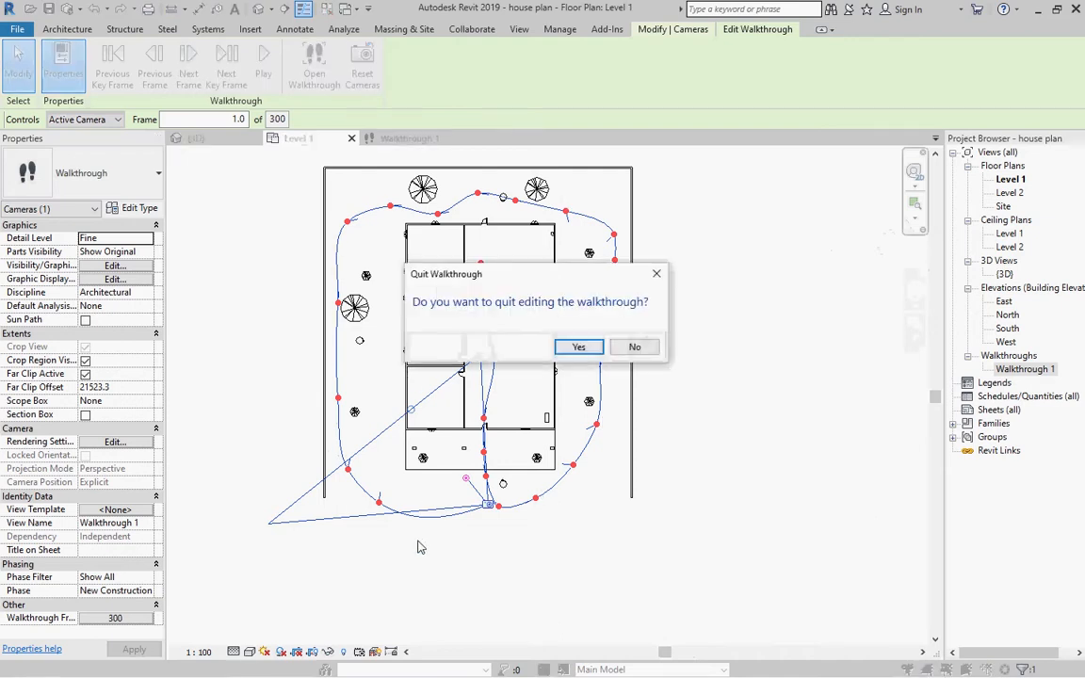
pyautogui.click(656, 276)
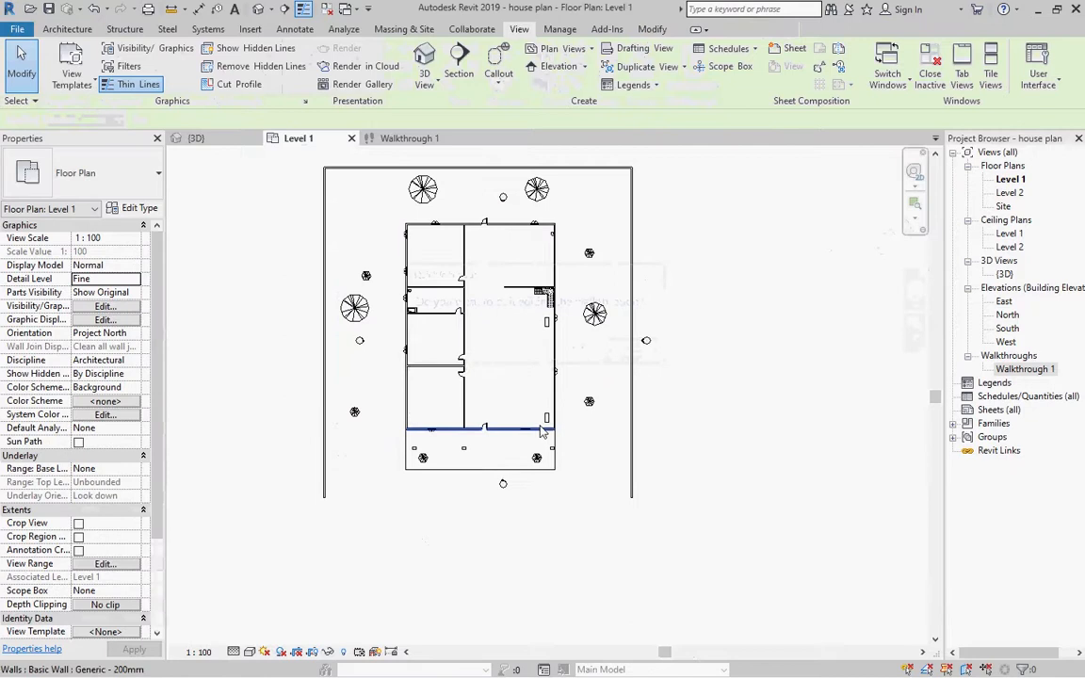
# Examine the house and its surroundings in the Level 1 plan and the 3D view.
pyautogui.scroll(-1, 605, 511)
pyautogui.scroll(1, 501, 375)
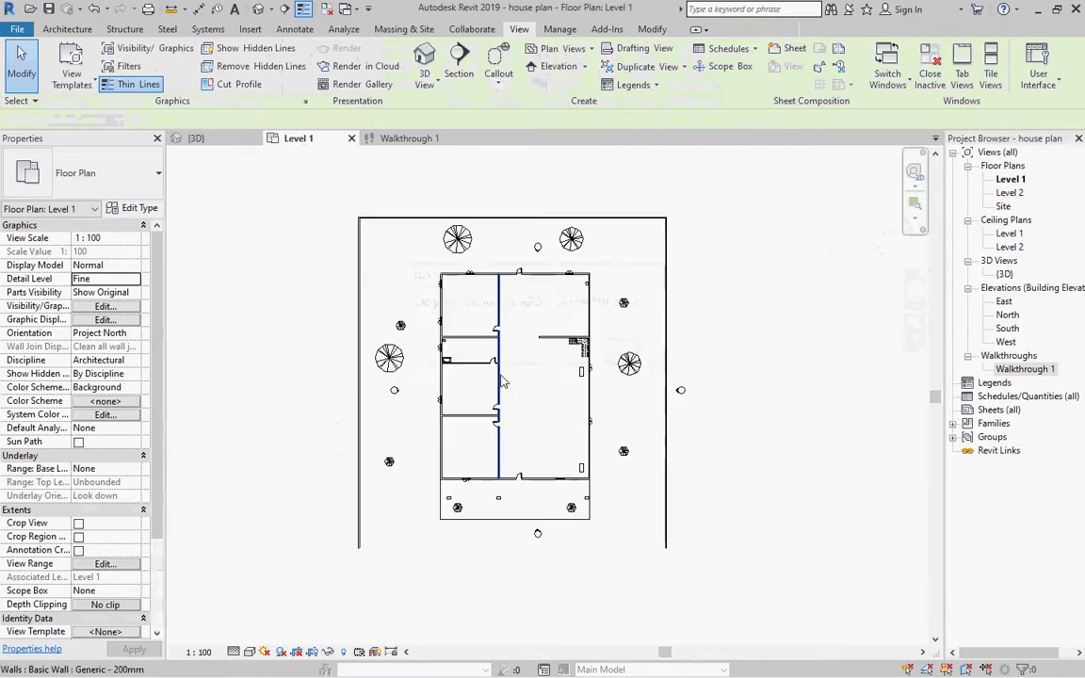
pyautogui.click(231, 146)
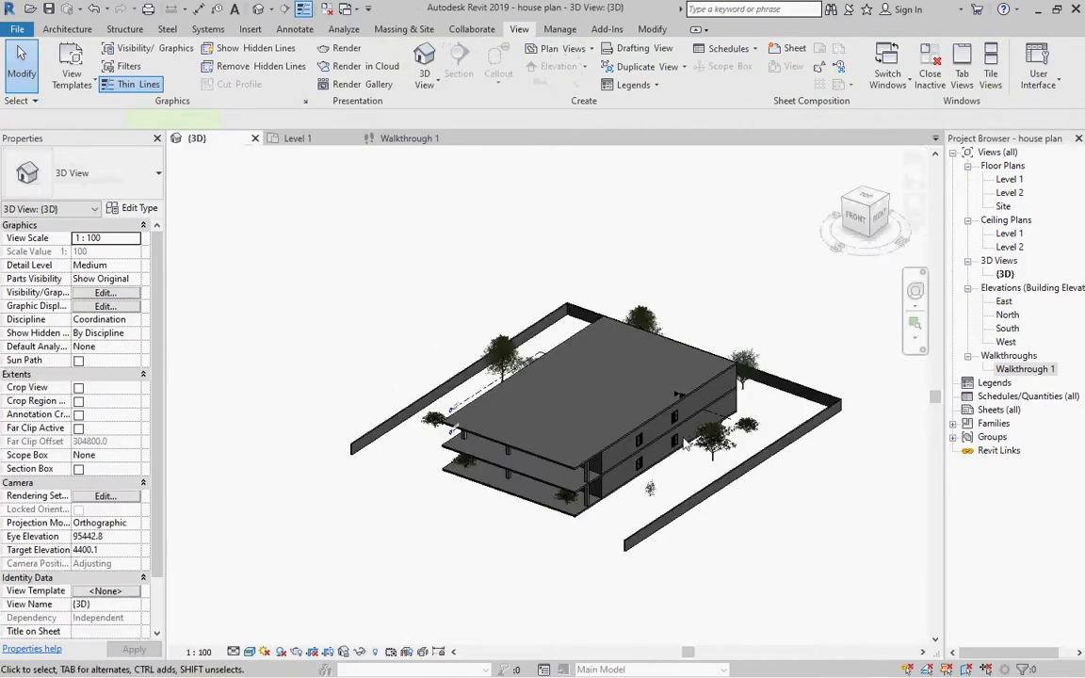
pyautogui.scroll(1, 718, 436)
pyautogui.scroll(5, 603, 447)
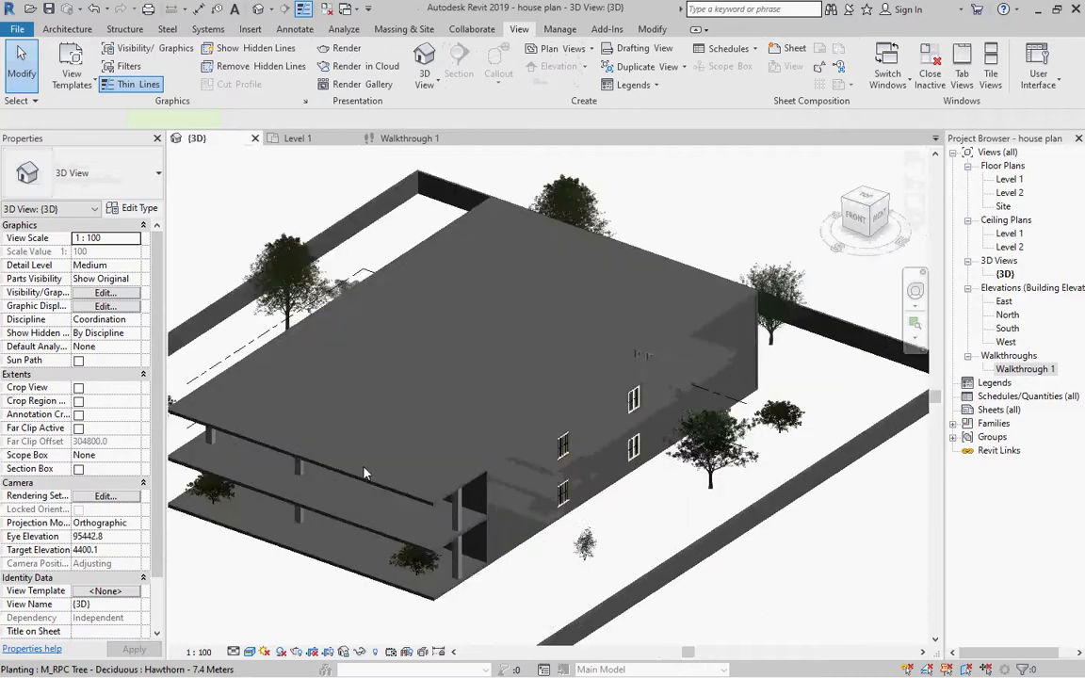
pyautogui.scroll(-4, 773, 452)
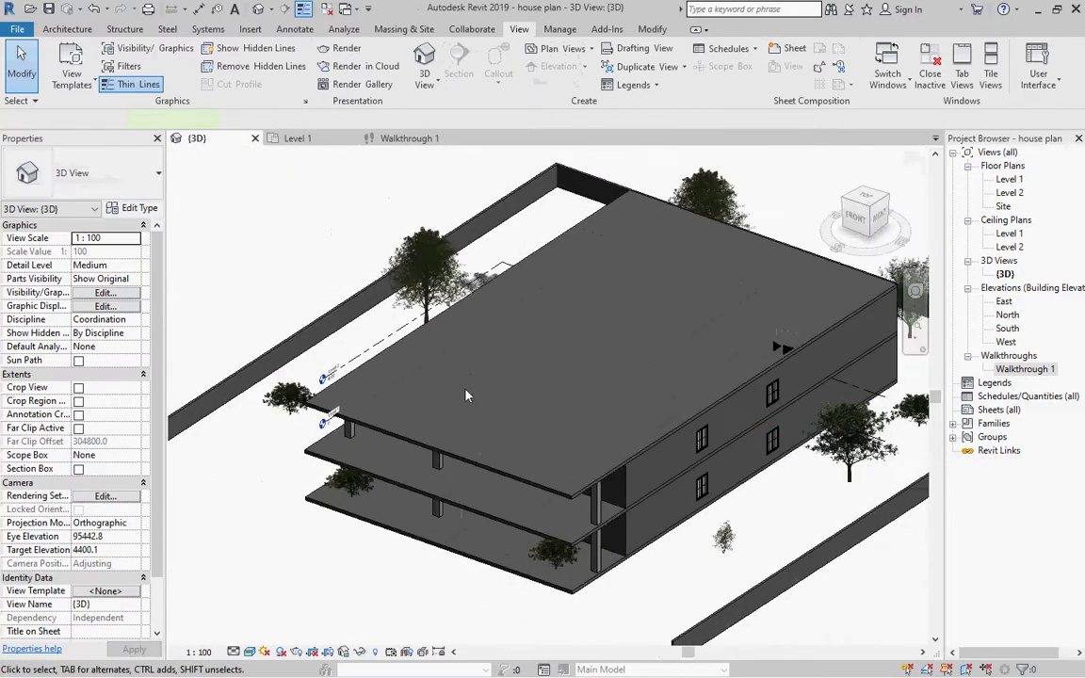
pyautogui.keyDown('shift'); pyautogui.moveTo(466, 396); pyautogui.dragTo(507, 411, button='middle'); pyautogui.keyUp('shift')
pyautogui.keyDown('shift'); pyautogui.moveTo(701, 414); pyautogui.dragTo(713, 543, button='middle'); pyautogui.keyUp('shift')
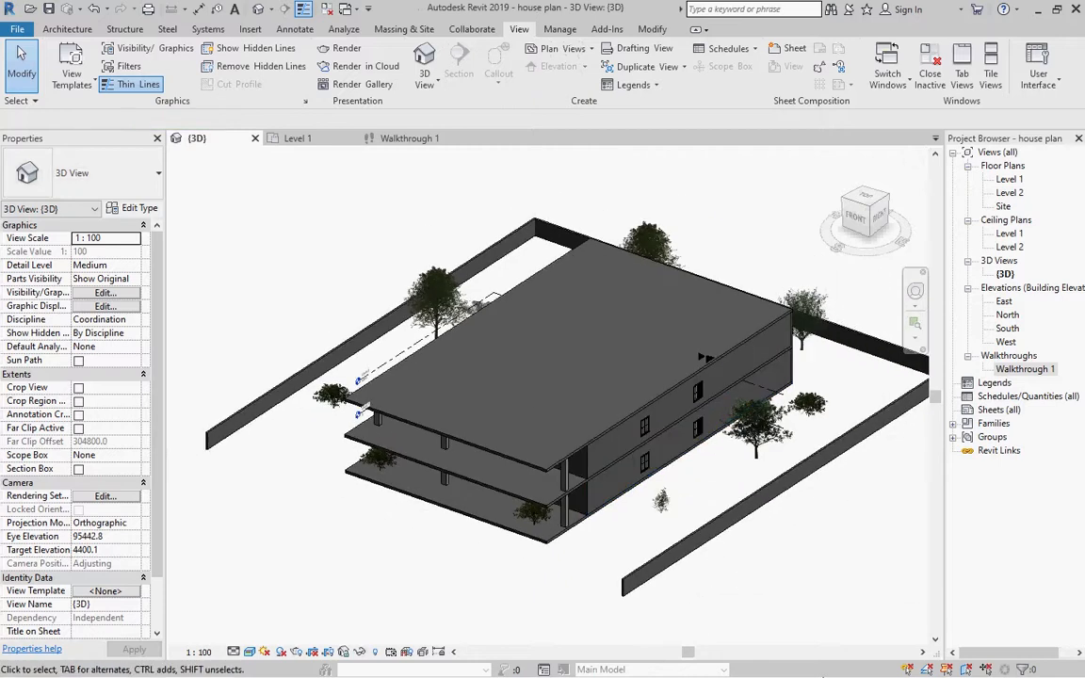